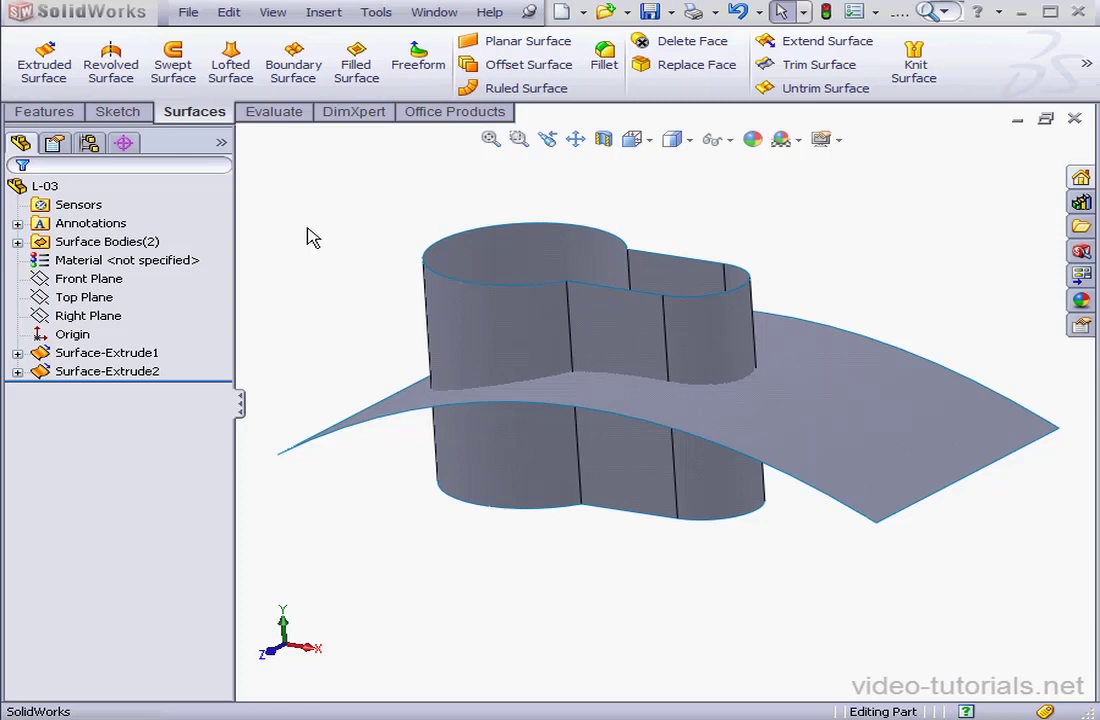
Mutually trim the two extruded surfaces, keeping the profile wall above the curved sheet and the sheet area outside the profile.
{"action": "left_click", "coordinate": [835, 68]}
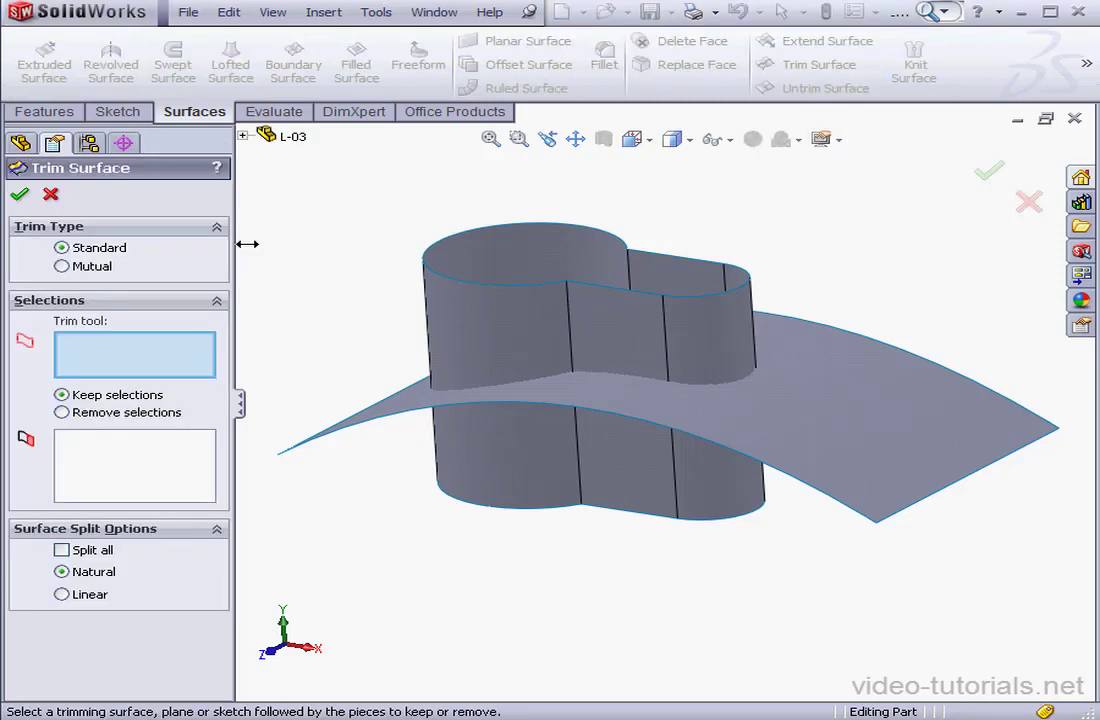
{"action": "left_click", "coordinate": [62, 267]}
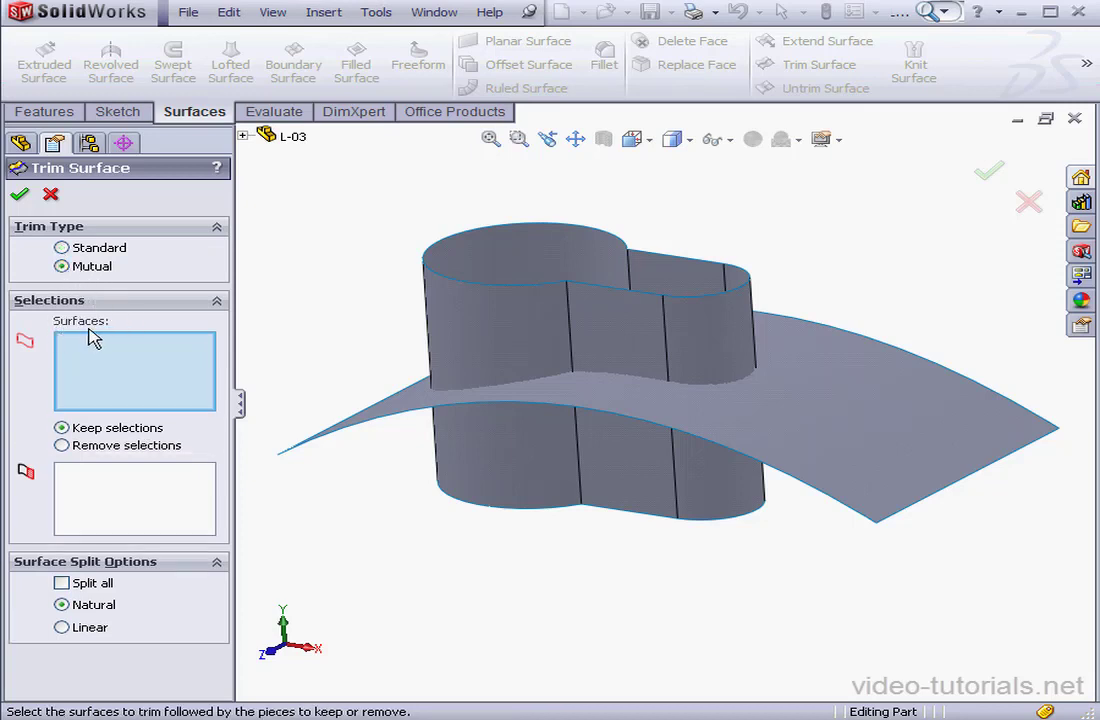
{"action": "left_click", "coordinate": [510, 346]}
{"action": "left_click", "coordinate": [781, 424]}
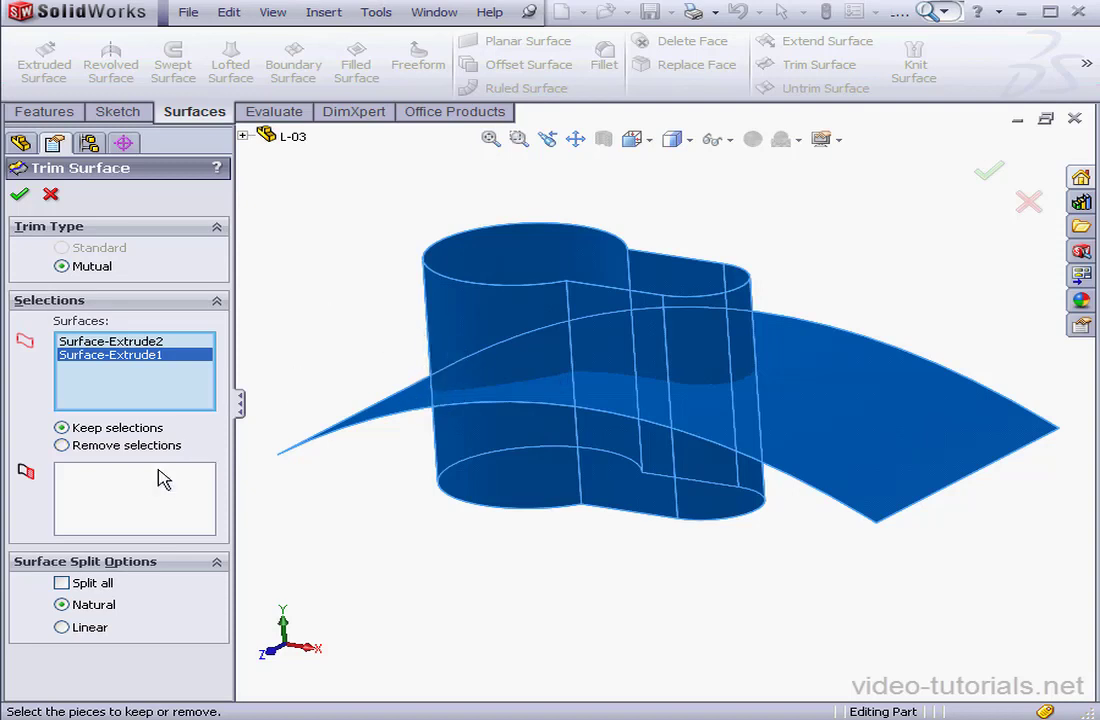
{"action": "left_click", "coordinate": [130, 513]}
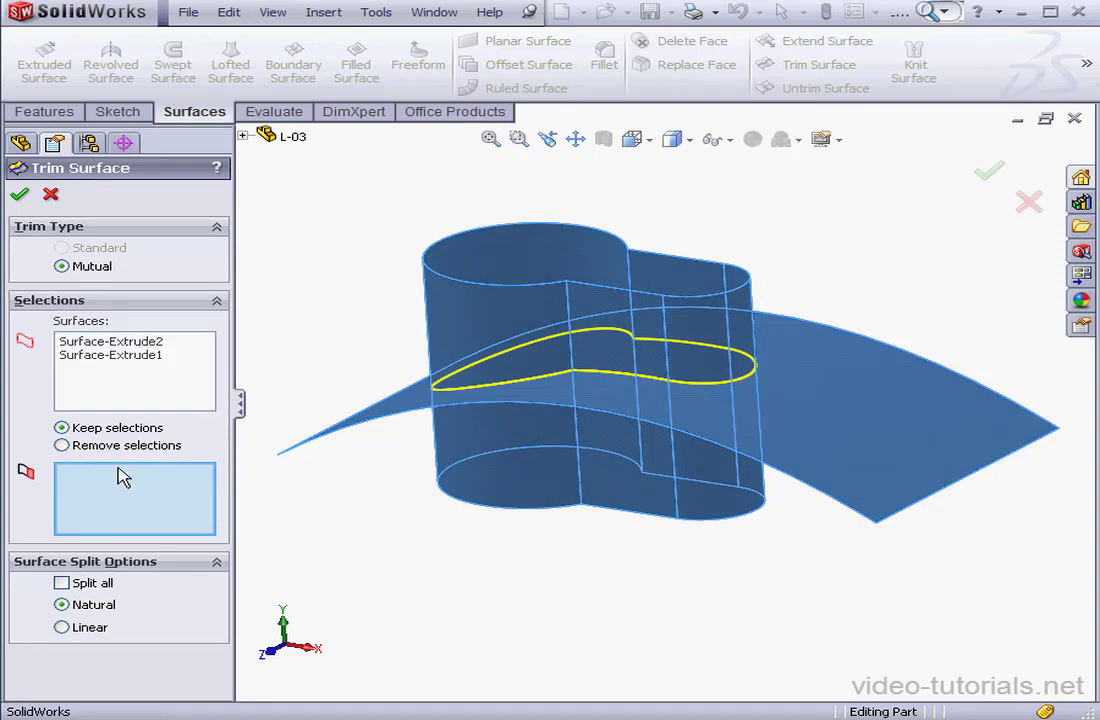
{"action": "left_click", "coordinate": [463, 331]}
{"action": "left_click", "coordinate": [864, 456]}
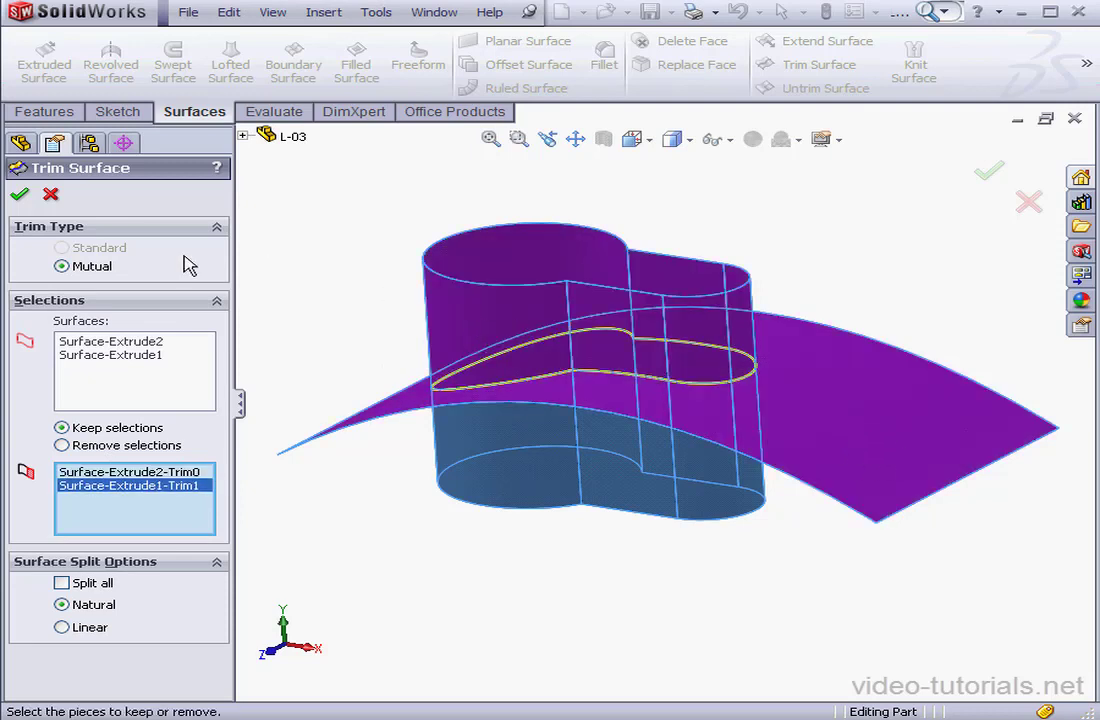
{"action": "left_click", "coordinate": [19, 196]}
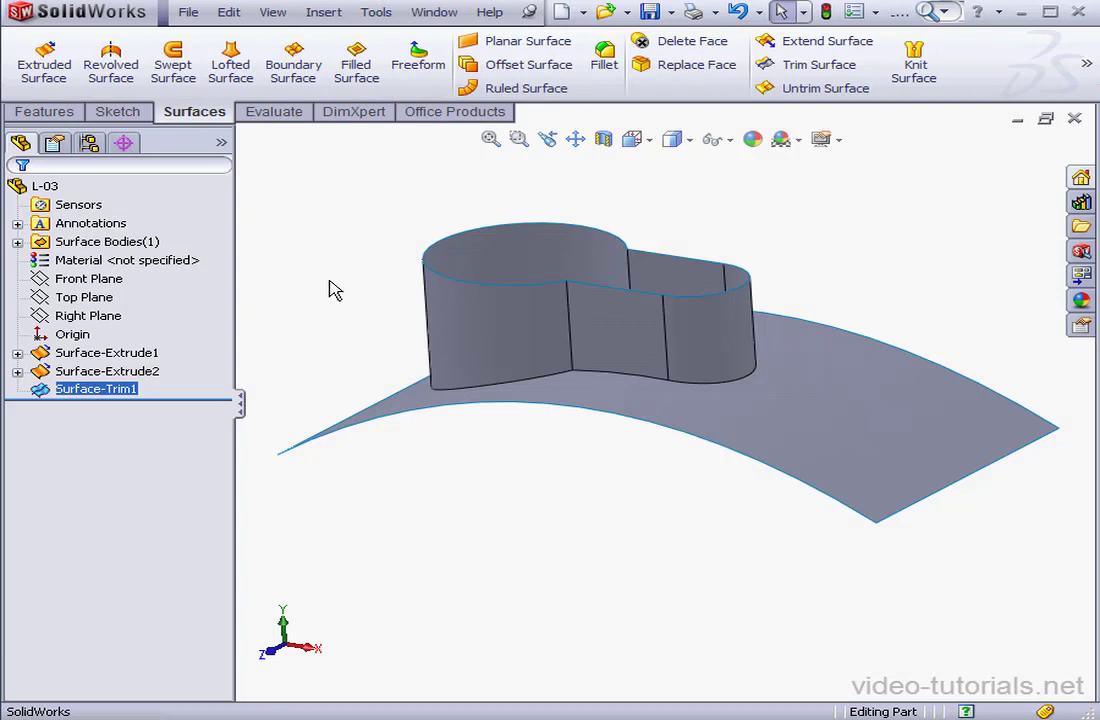
{"action": "left_click", "coordinate": [17, 242]}
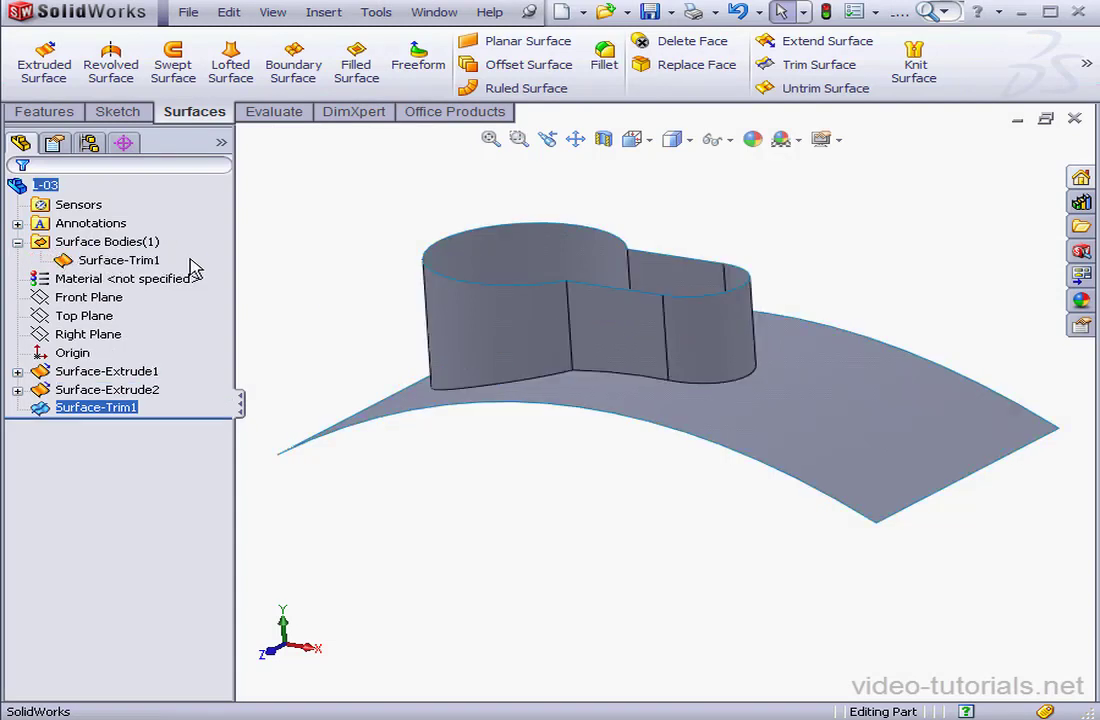
{"action": "mouse_move", "coordinate": [560, 312]}
{"action": "middle_mouse_down"}
{"action": "mouse_move", "coordinate": [570, 358]}
{"action": "mouse_move", "coordinate": [549, 413]}
{"action": "mouse_move", "coordinate": [550, 359]}
{"action": "mouse_move", "coordinate": [572, 307]}
{"action": "mouse_move", "coordinate": [552, 290]}
{"action": "mouse_move", "coordinate": [557, 302]}
{"action": "middle_mouse_up"}
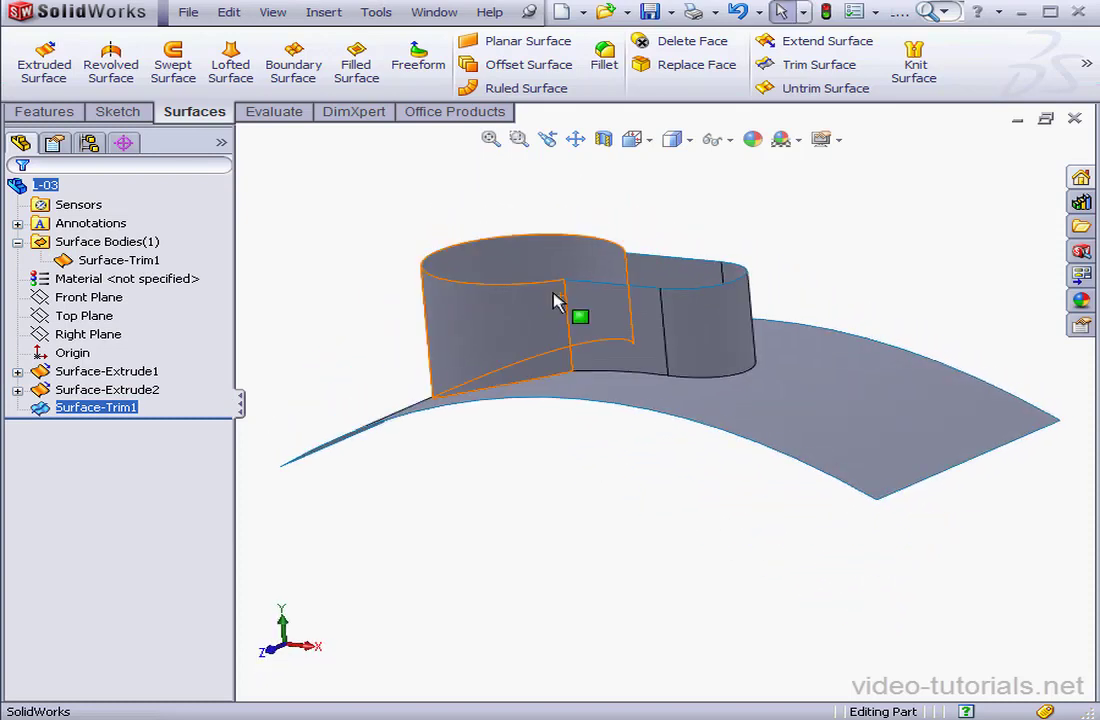
Create a new part document.
{"action": "left_click", "coordinate": [584, 12]}
{"action": "left_click", "coordinate": [585, 34]}
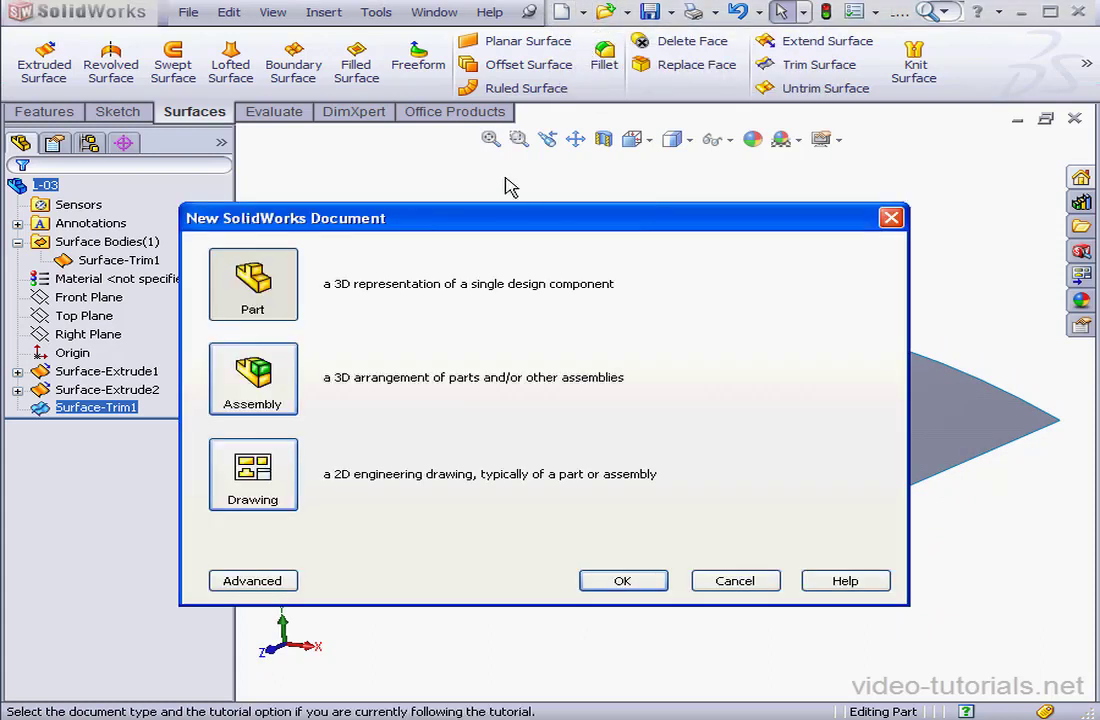
{"action": "left_click", "coordinate": [622, 580]}
Sketch a three-point spline arch about 161 mm wide on the Front Plane, with its middle point on the origin.
{"action": "left_click", "coordinate": [95, 260]}
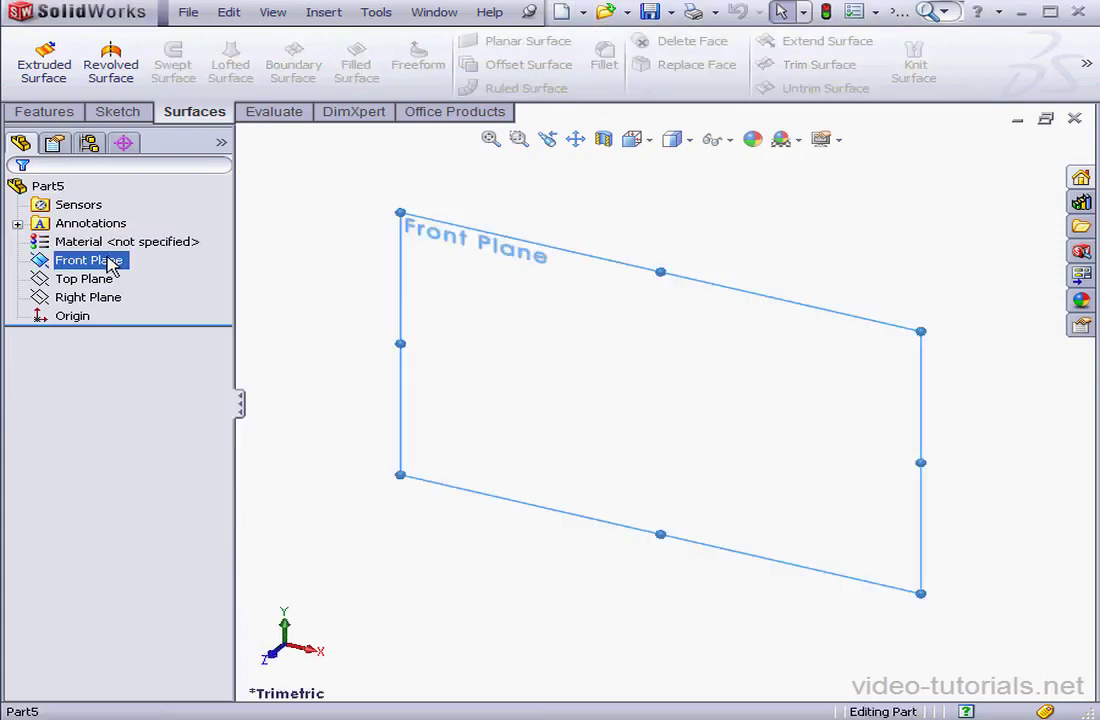
{"action": "right_click", "coordinate": [108, 261]}
{"action": "left_click", "coordinate": [125, 232]}
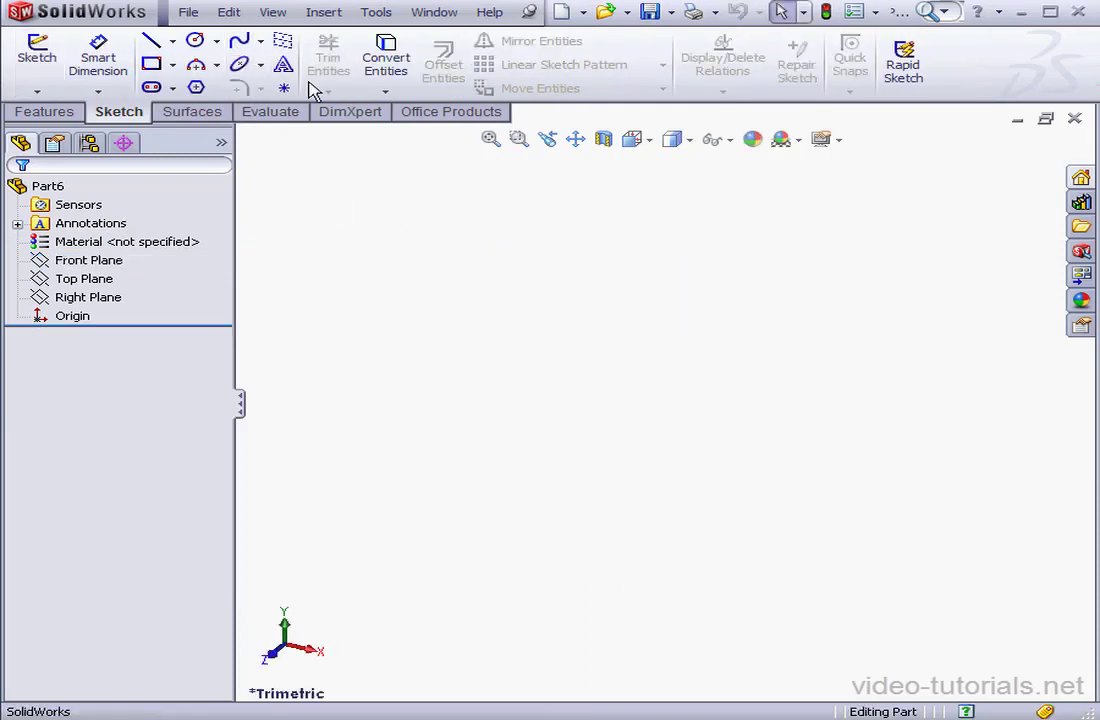
{"action": "right_click", "coordinate": [105, 261]}
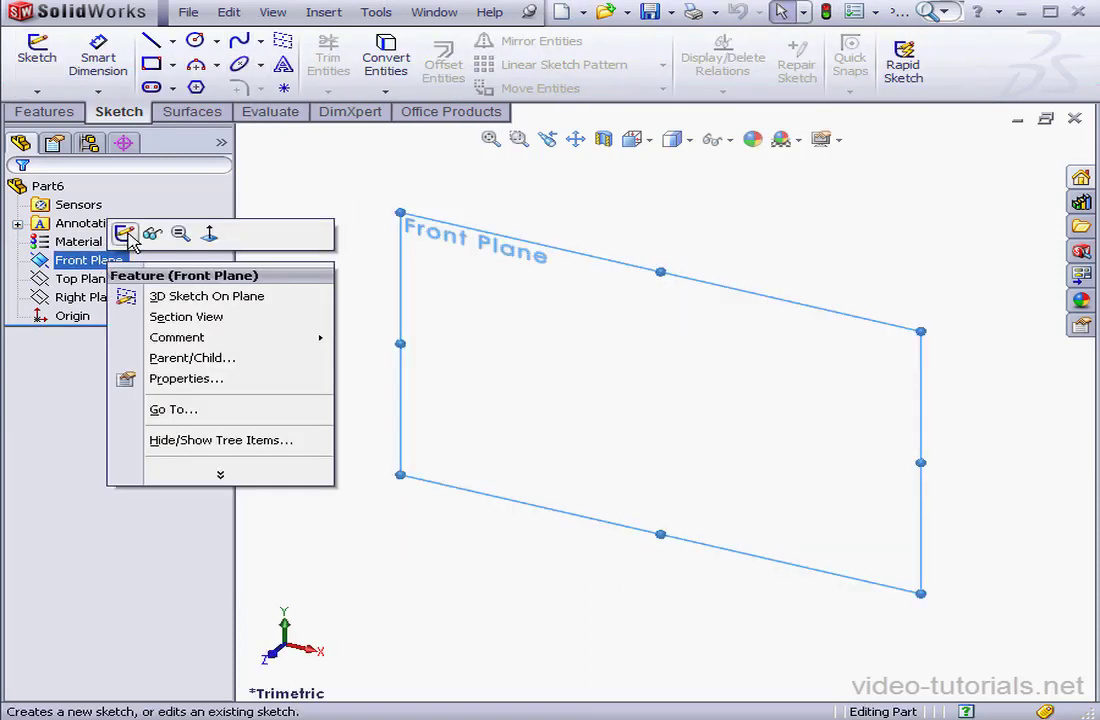
{"action": "left_click", "coordinate": [123, 234]}
{"action": "left_click", "coordinate": [239, 40]}
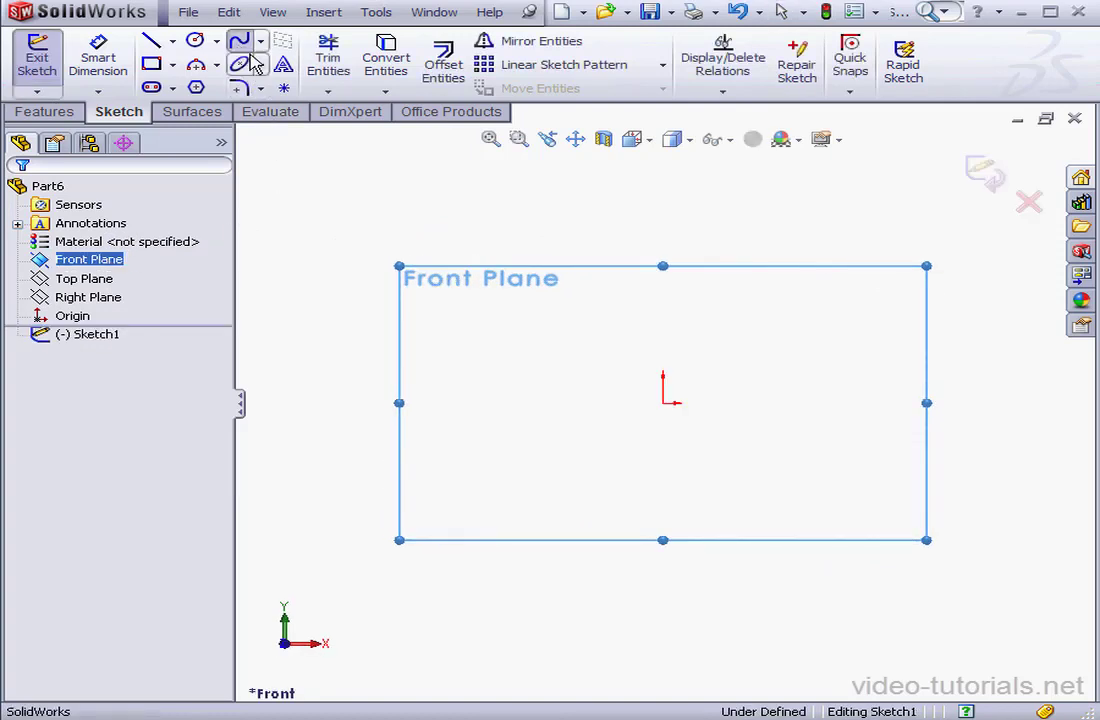
{"action": "left_click", "coordinate": [442, 496]}
{"action": "left_click", "coordinate": [663, 403]}
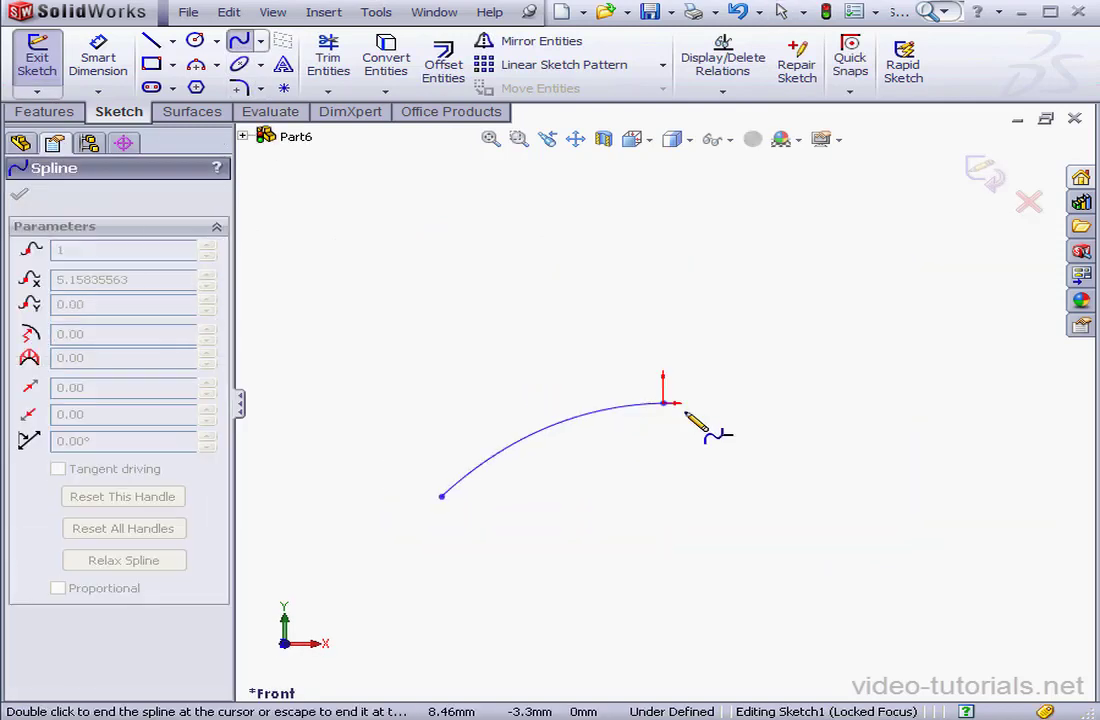
{"action": "left_click", "coordinate": [919, 481]}
{"action": "right_click", "coordinate": [919, 481]}
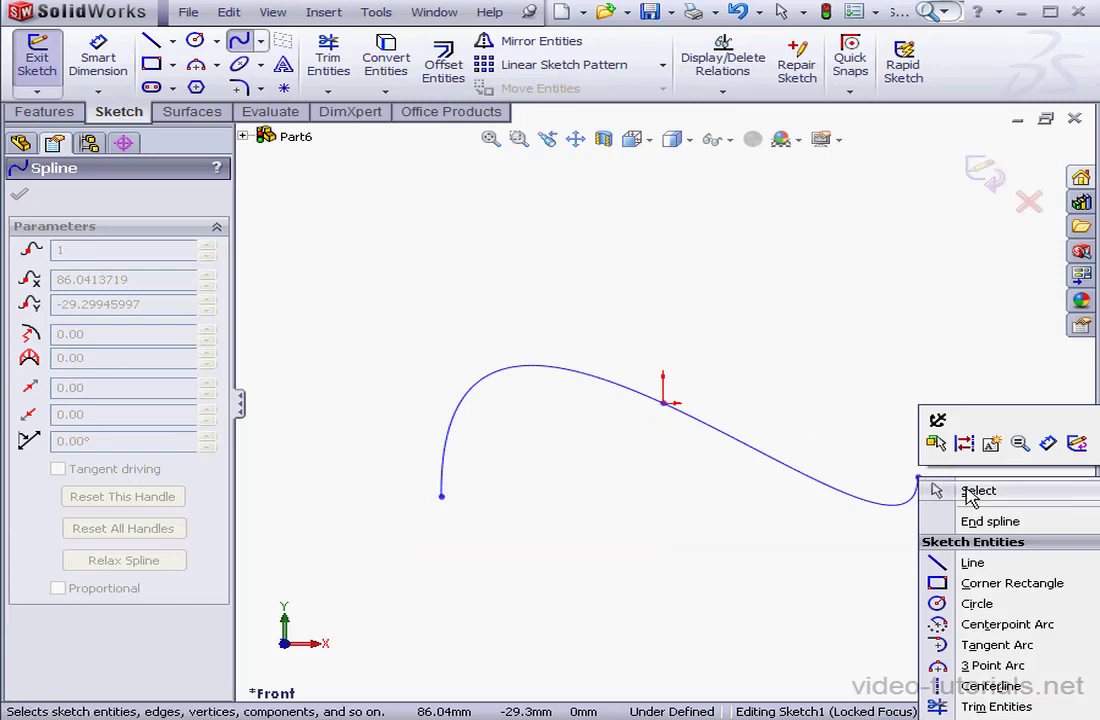
{"action": "left_click", "coordinate": [980, 518]}
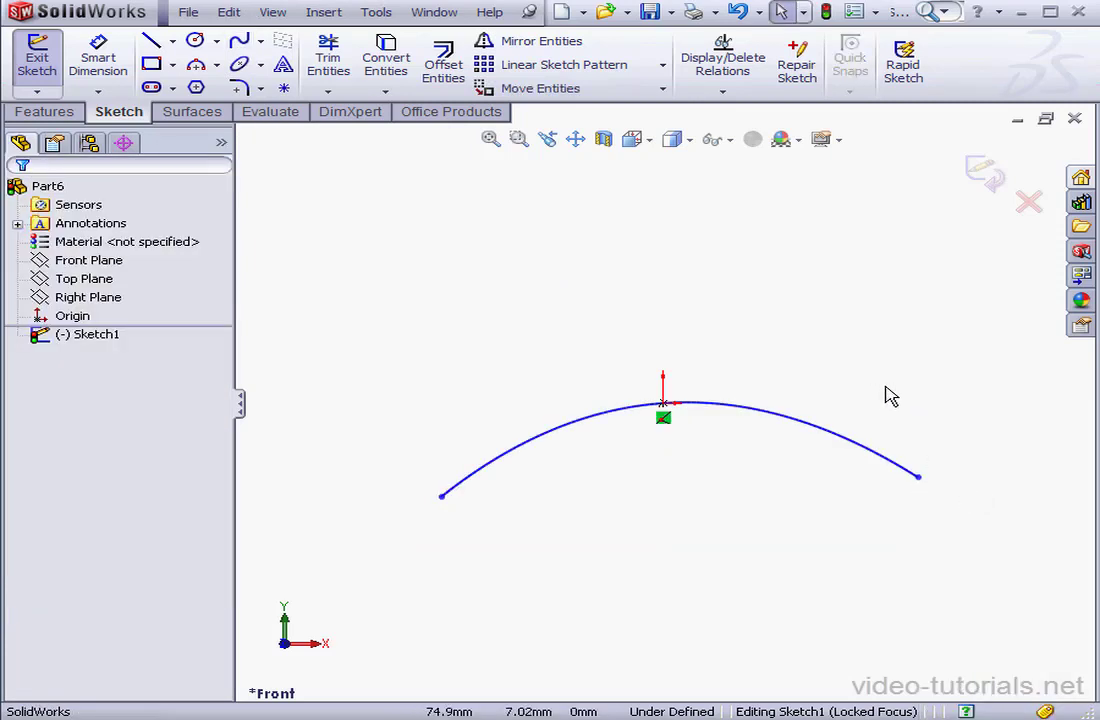
Customize the interface by adding the Fully Define Sketch command from the Dimensions/Relations category beside Rapid Sketch.
{"action": "left_click", "coordinate": [878, 20]}
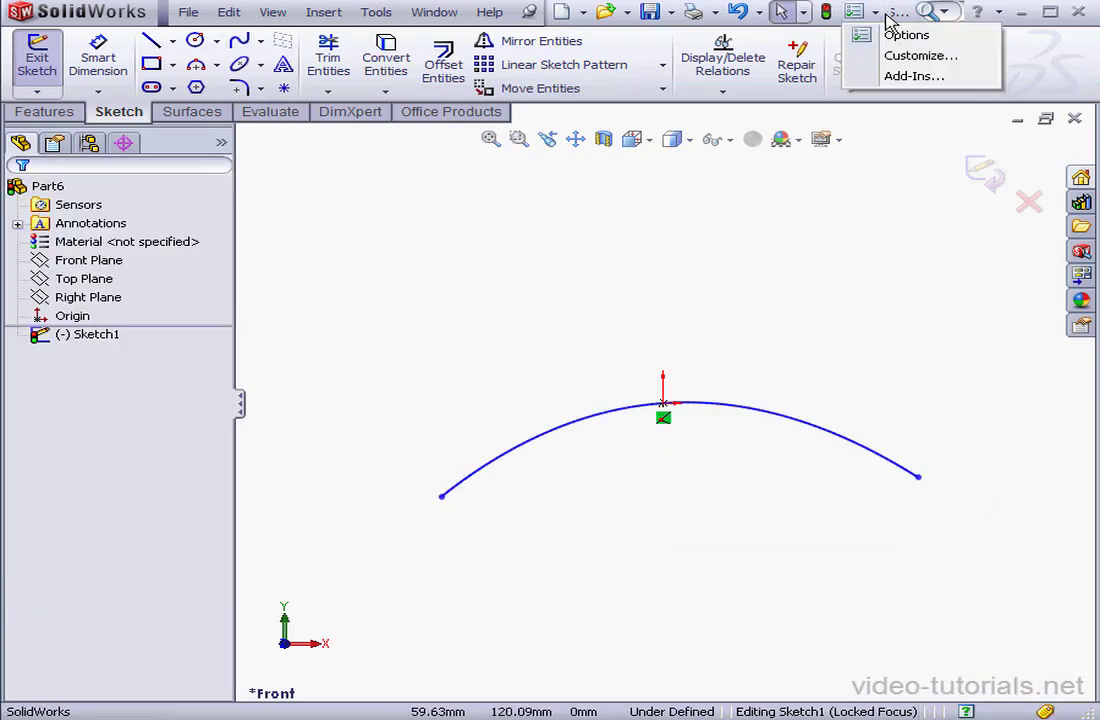
{"action": "left_click", "coordinate": [885, 55]}
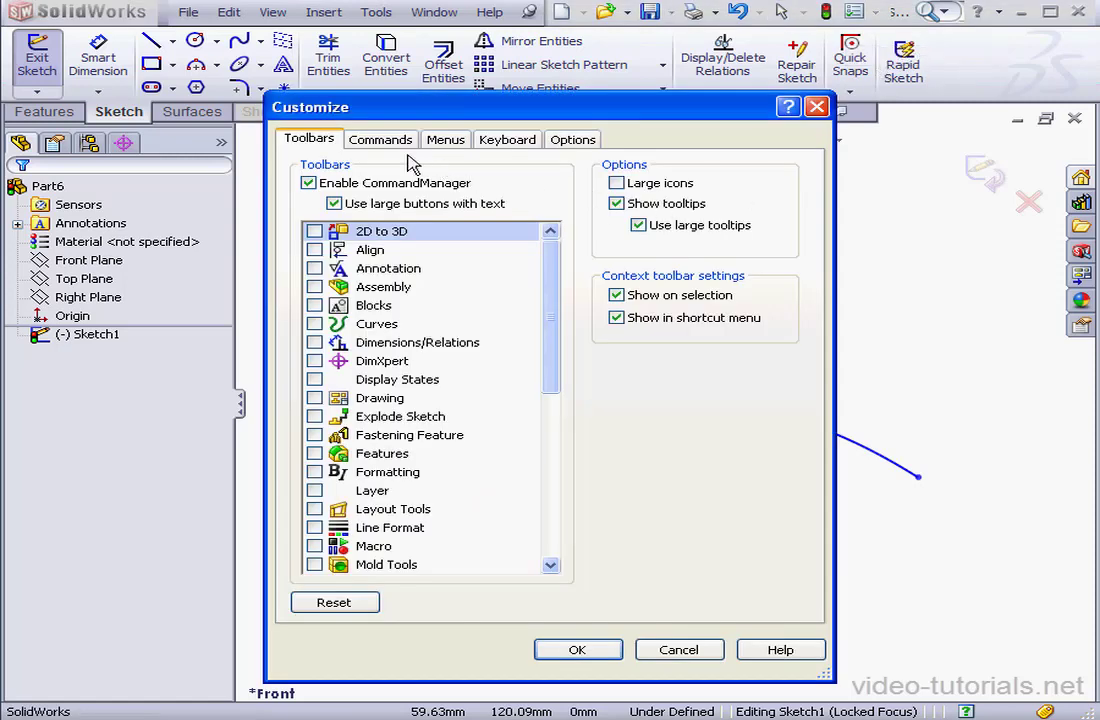
{"action": "left_click", "coordinate": [380, 140]}
{"action": "left_click", "coordinate": [400, 285]}
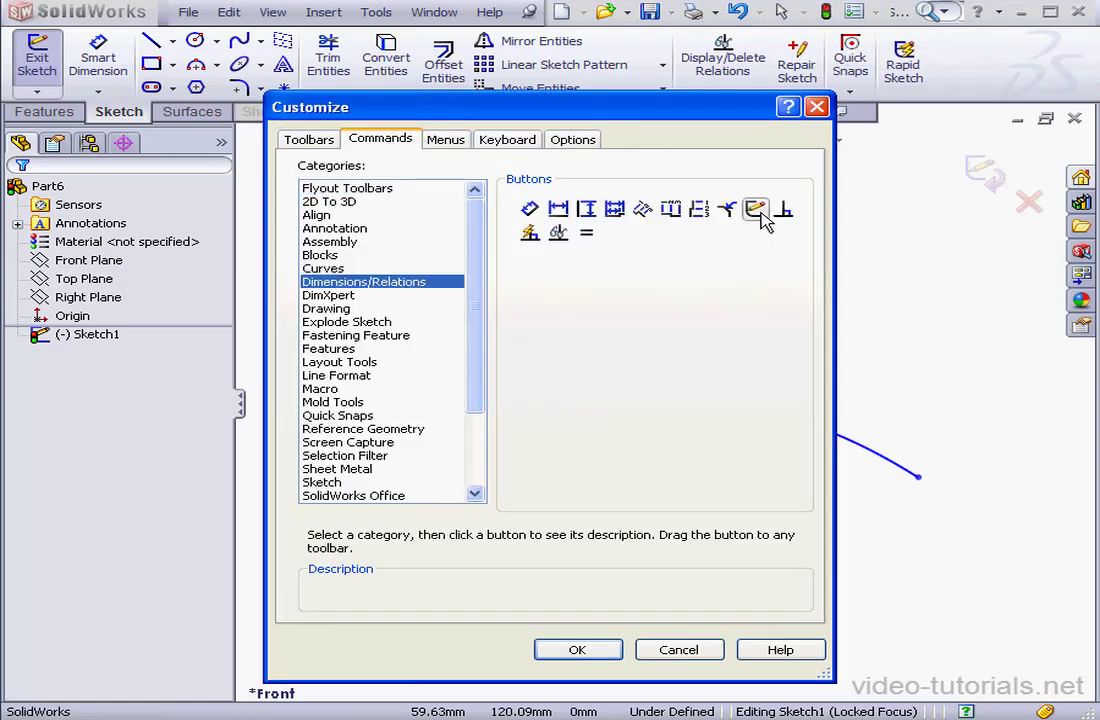
{"action": "mouse_move", "coordinate": [763, 218]}
{"action": "left_mouse_down"}
{"action": "mouse_move", "coordinate": [952, 85]}
{"action": "mouse_move", "coordinate": [960, 92]}
{"action": "left_mouse_up"}
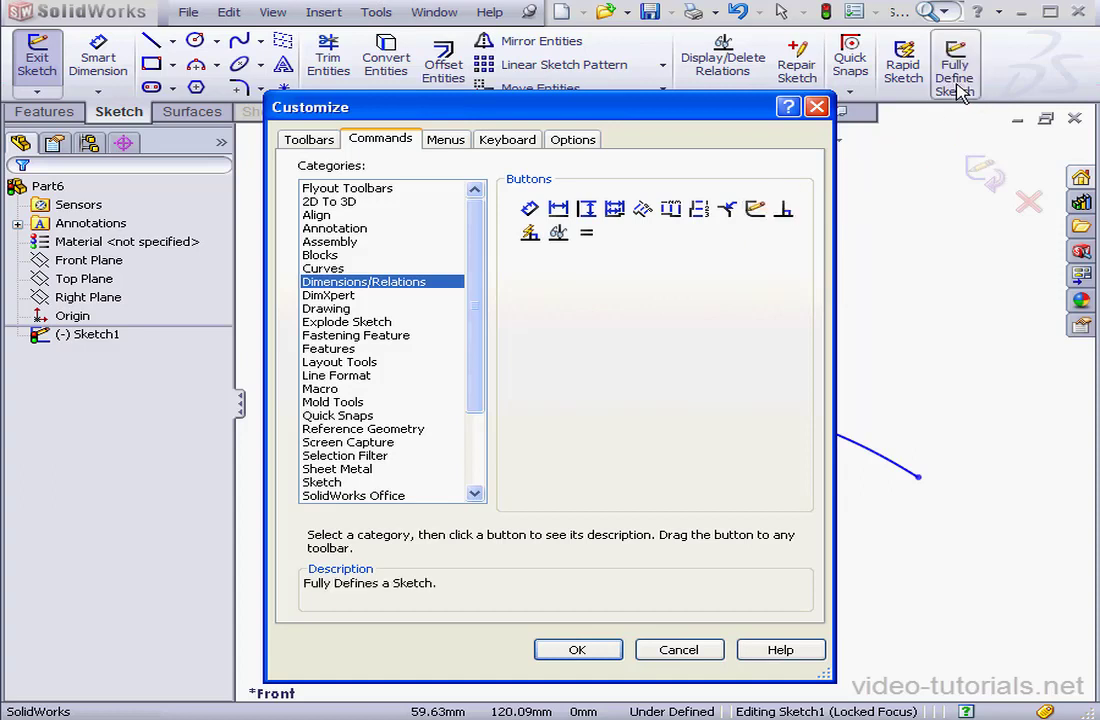
{"action": "left_click", "coordinate": [582, 650]}
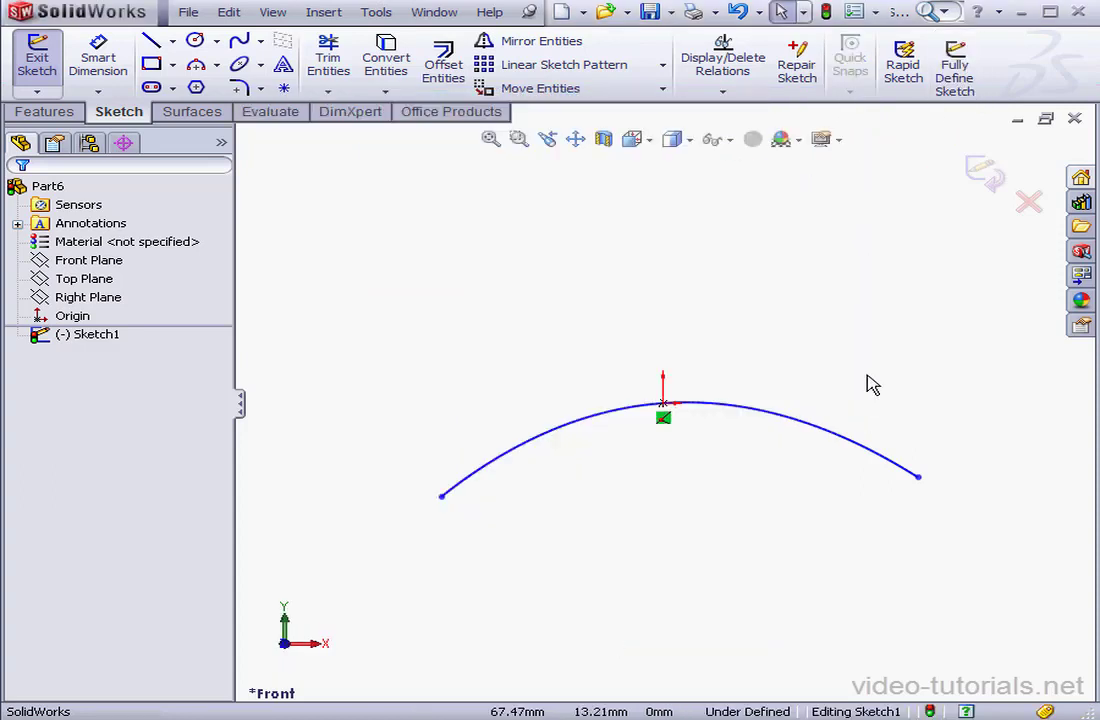
Fully define all entities in the spline sketch with all relation types and baseline dimensions from the origin, and exit the sketch.
{"action": "left_click", "coordinate": [958, 72]}
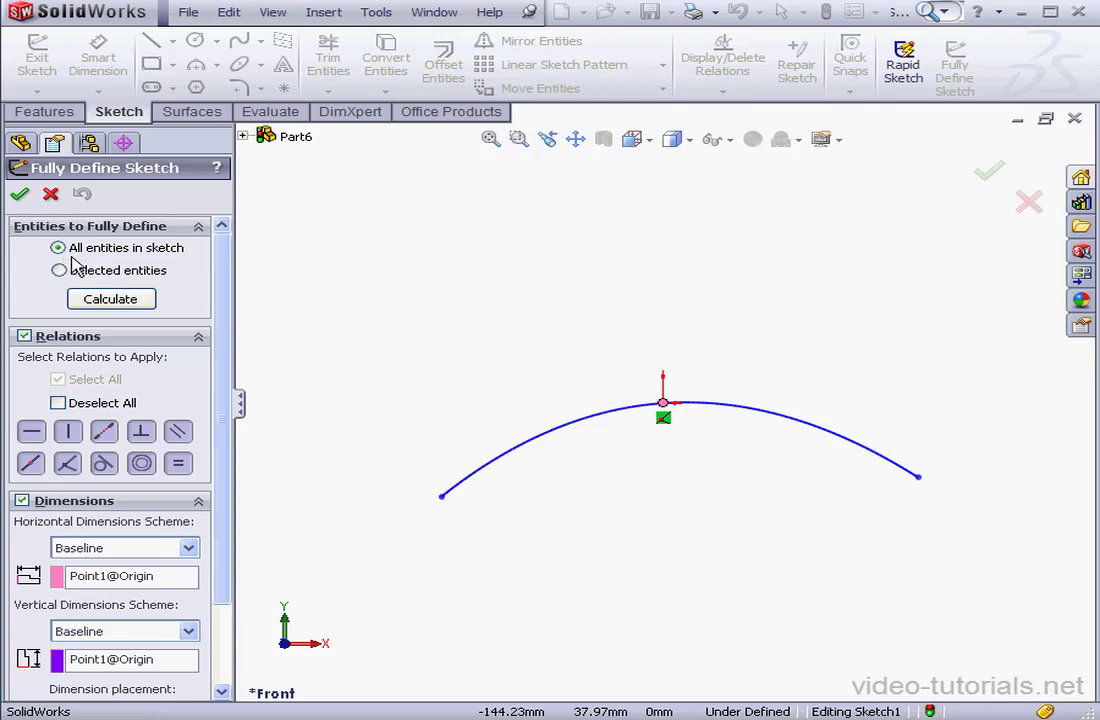
{"action": "left_click", "coordinate": [25, 338]}
{"action": "left_click", "coordinate": [25, 338]}
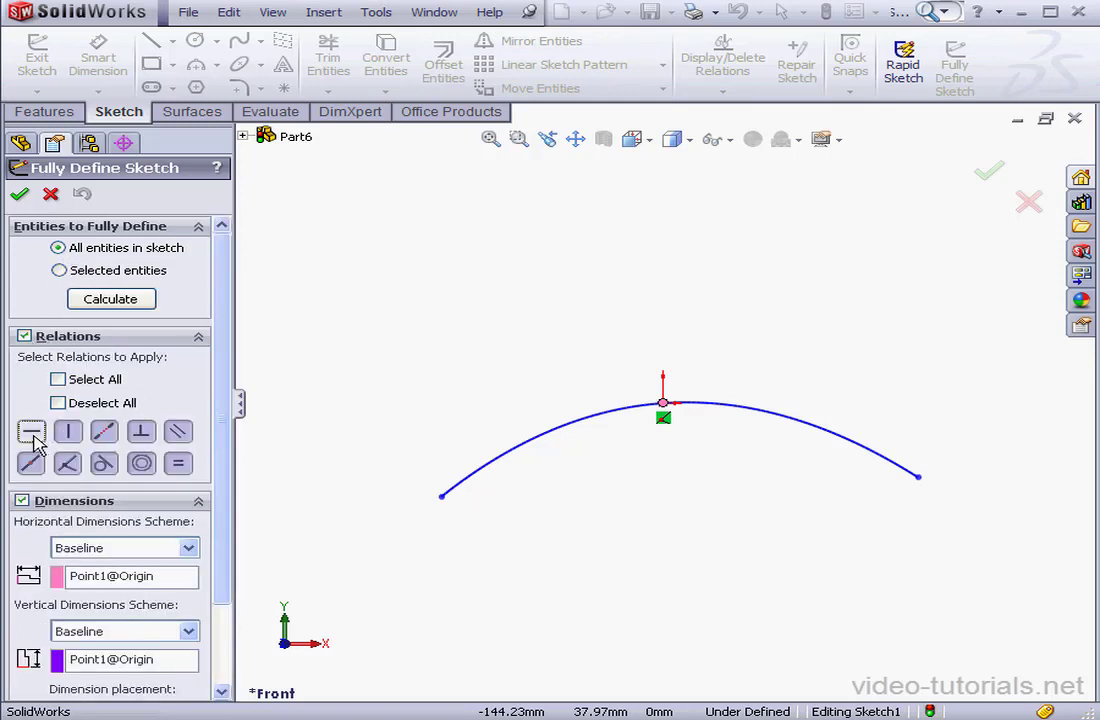
{"action": "left_click", "coordinate": [58, 379]}
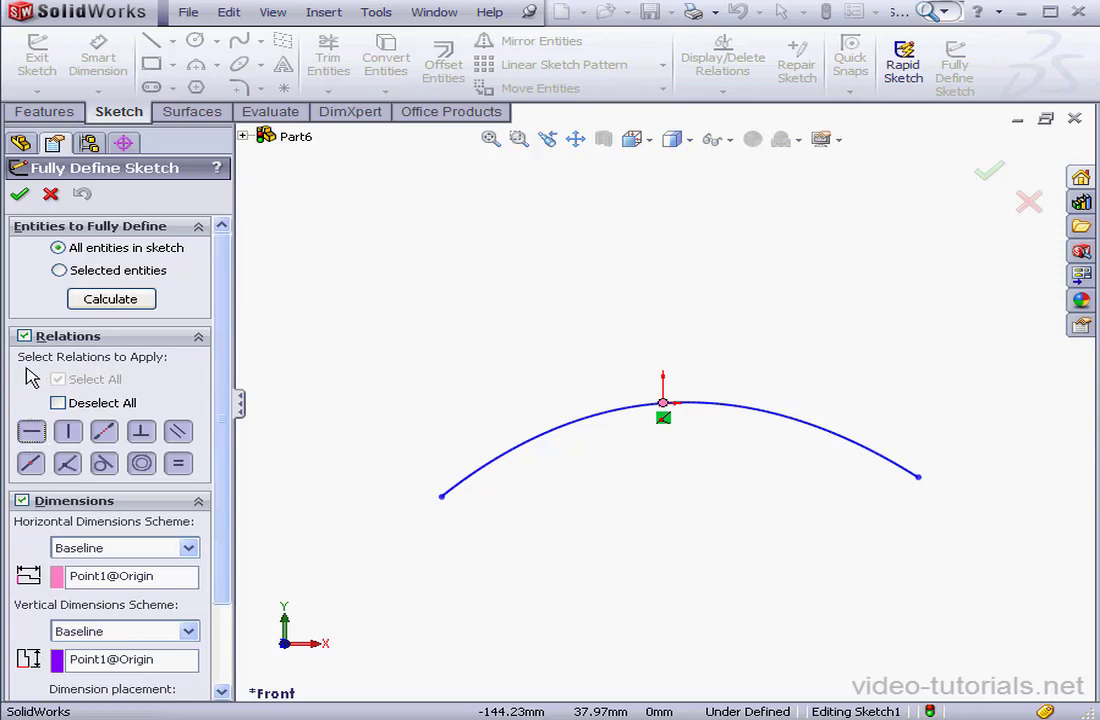
{"action": "left_click", "coordinate": [23, 501]}
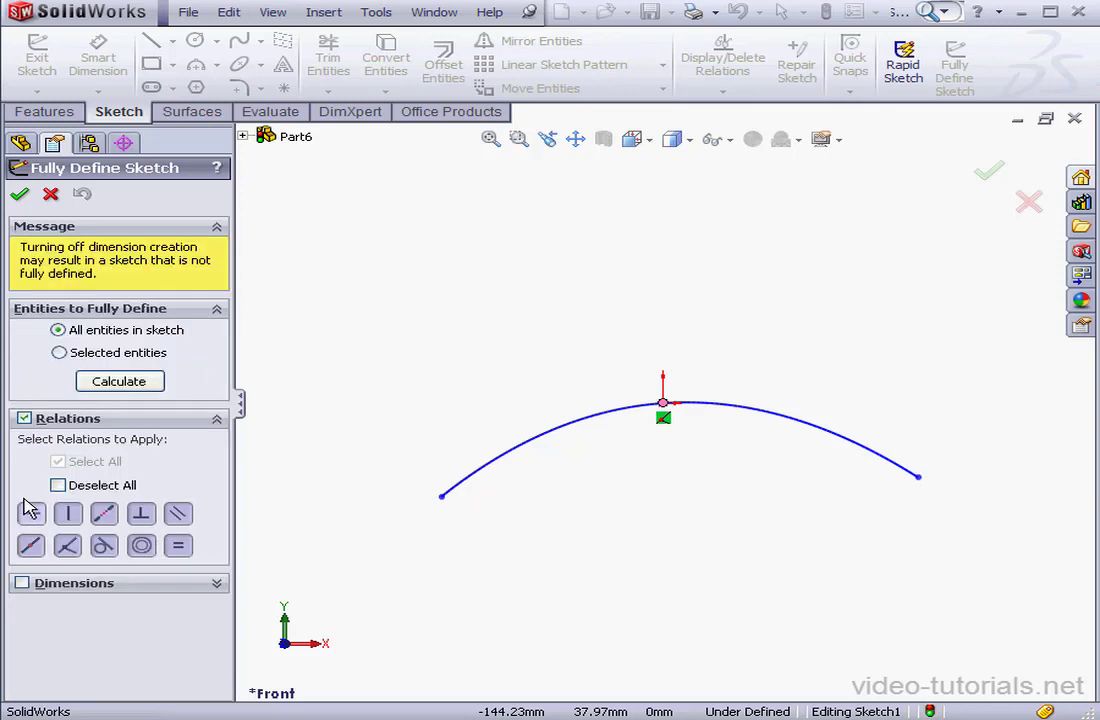
{"action": "left_click", "coordinate": [22, 583]}
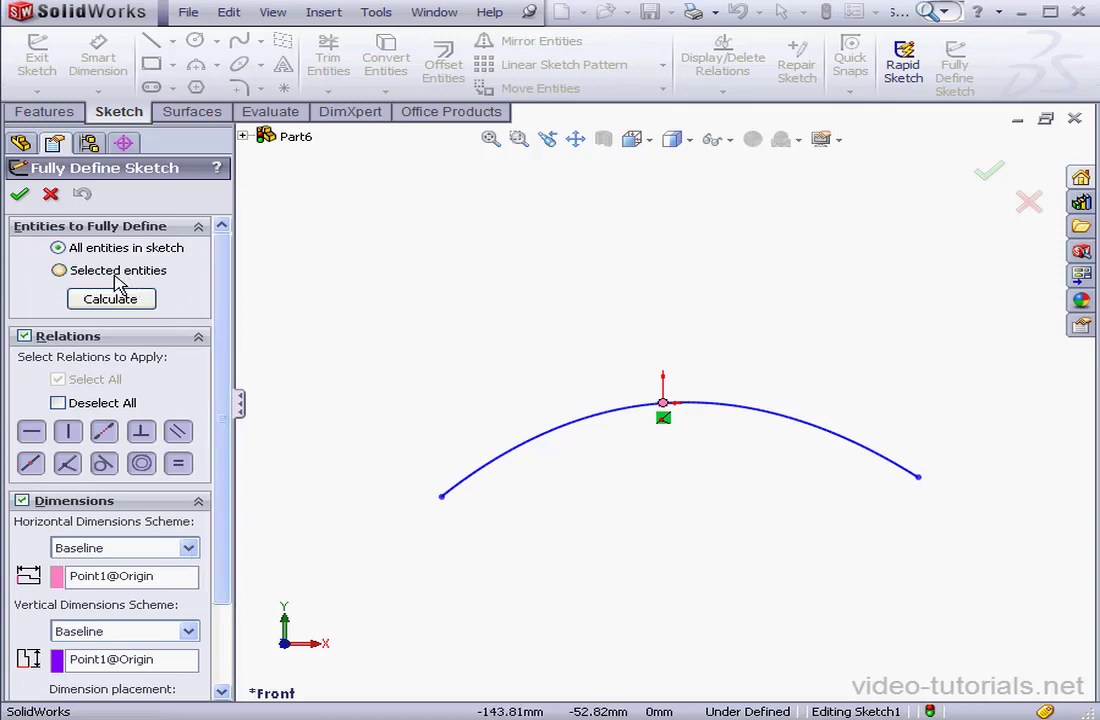
{"action": "left_click", "coordinate": [19, 195]}
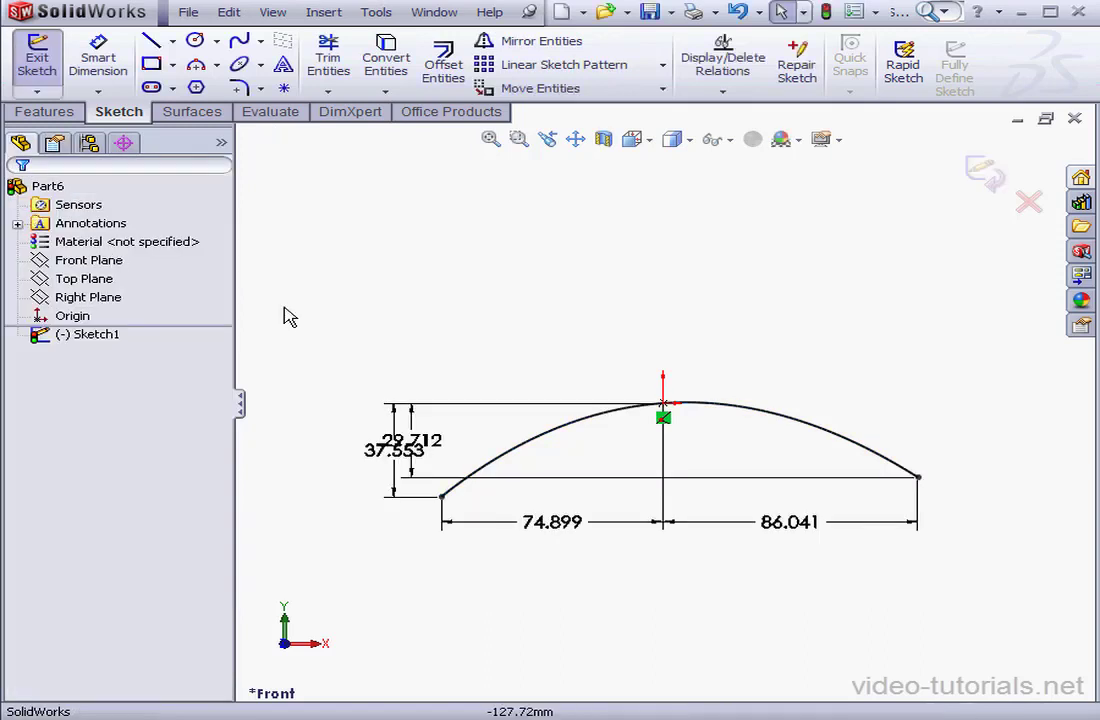
{"action": "left_click", "coordinate": [984, 172]}
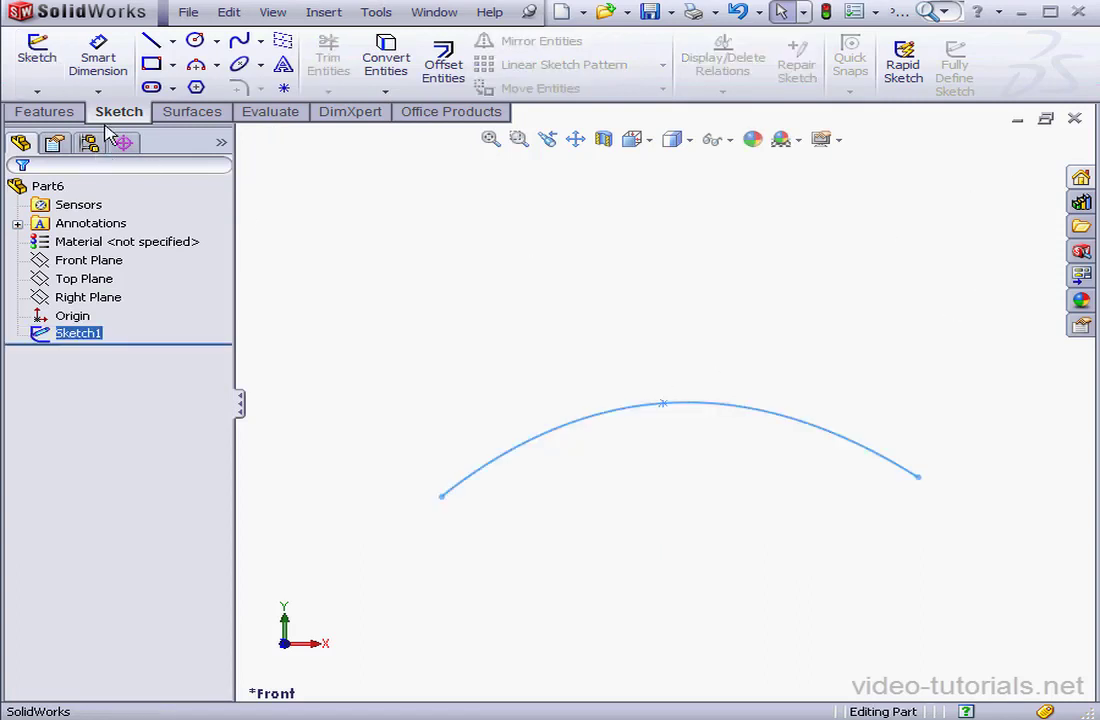
Extrude the spline sketch as a surface 60 mm deep with the Mid Plane end condition.
{"action": "left_click", "coordinate": [200, 112]}
{"action": "left_click", "coordinate": [44, 64]}
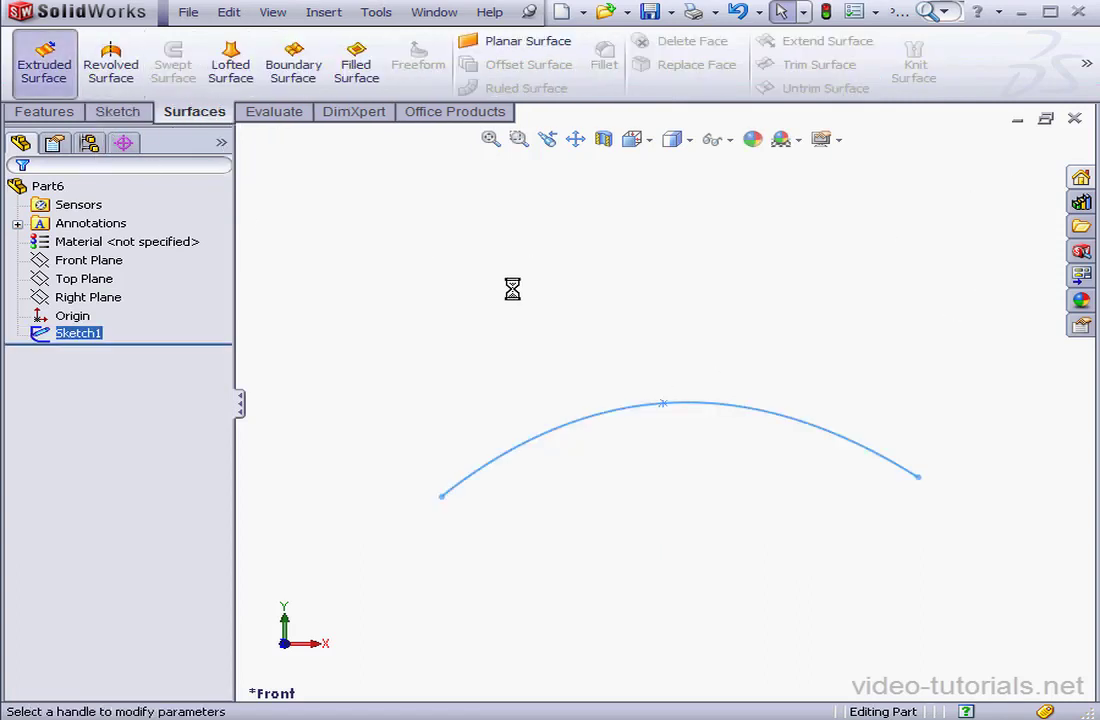
{"action": "left_click_drag", "start_coordinate": [153, 388], "coordinate": [8, 389]}
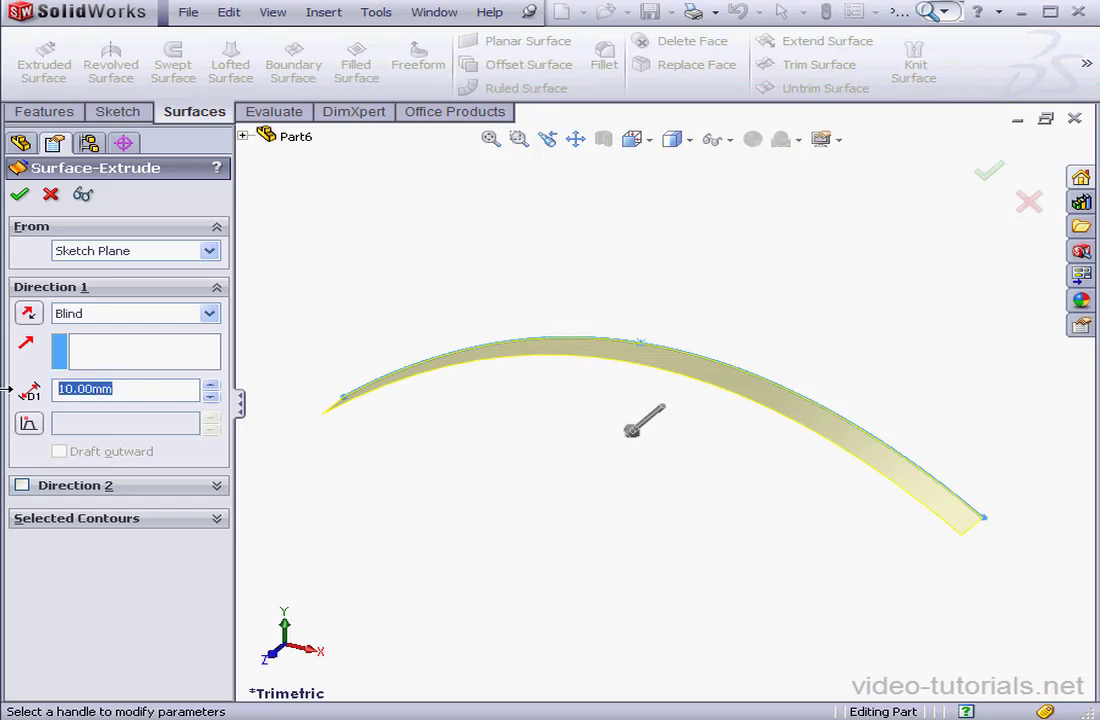
{"action": "type", "text": "60"}
{"action": "left_click", "coordinate": [210, 314]}
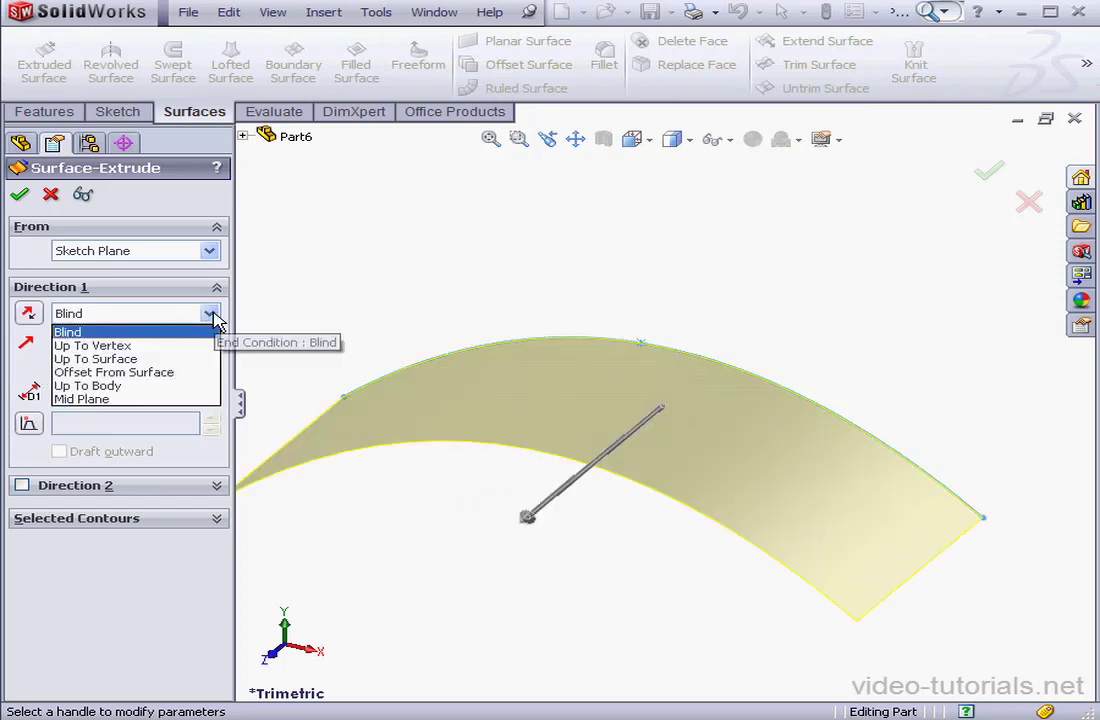
{"action": "left_click", "coordinate": [169, 400]}
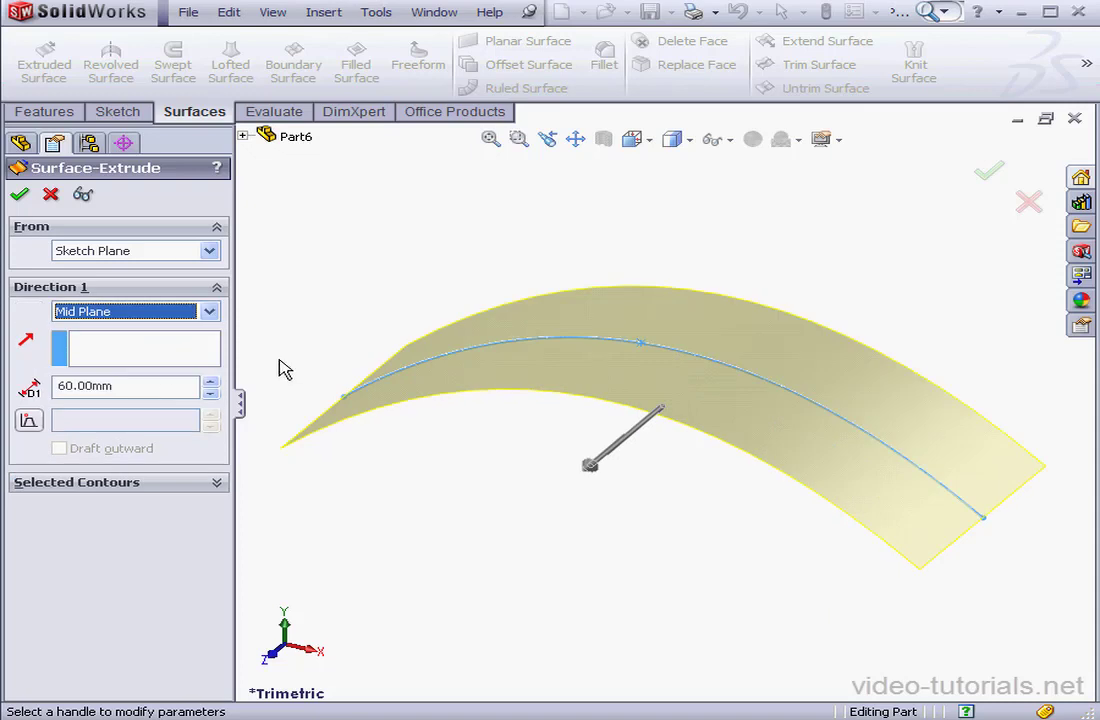
{"action": "left_click", "coordinate": [19, 194]}
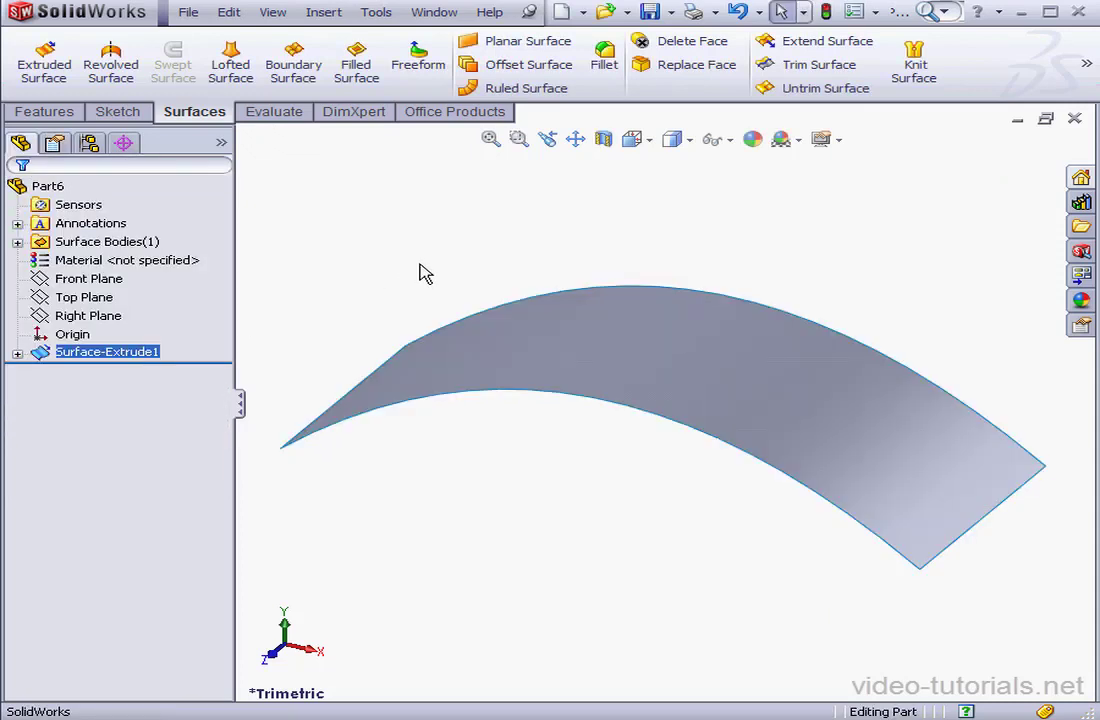
Sketch on the Top Plane a sloping line ending short of the origin and a tangent arc of about 43 mm radius, and exit the sketch.
{"action": "left_click", "coordinate": [84, 297]}
{"action": "right_click", "coordinate": [84, 297]}
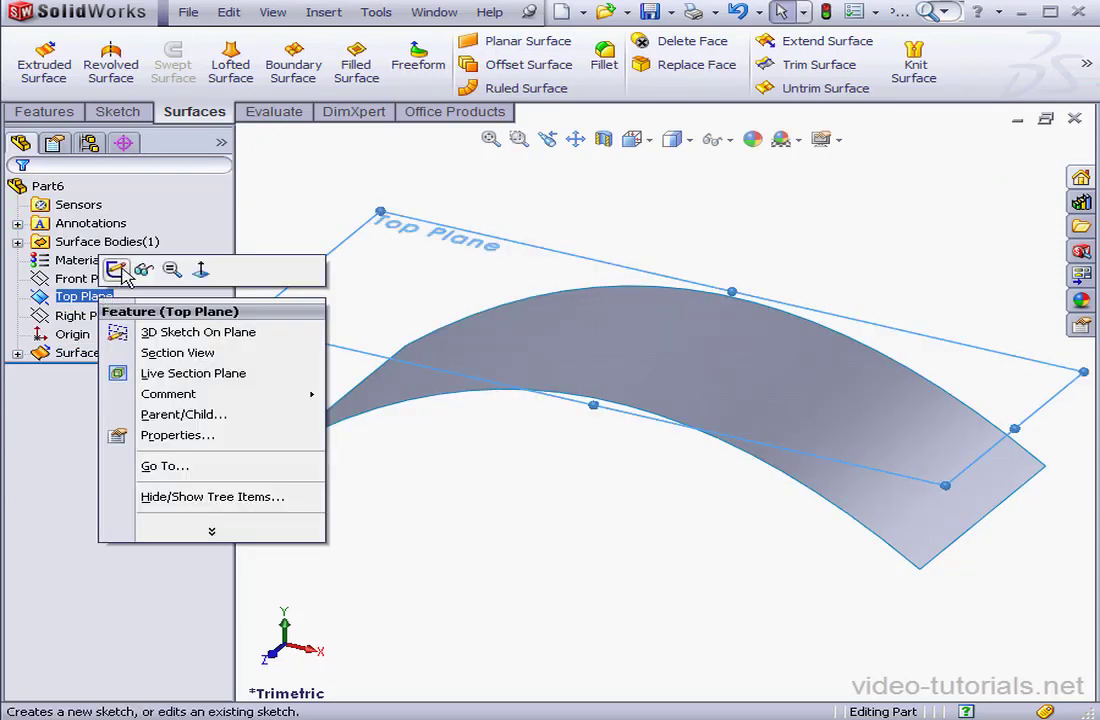
{"action": "left_click", "coordinate": [116, 265]}
{"action": "left_click", "coordinate": [646, 140]}
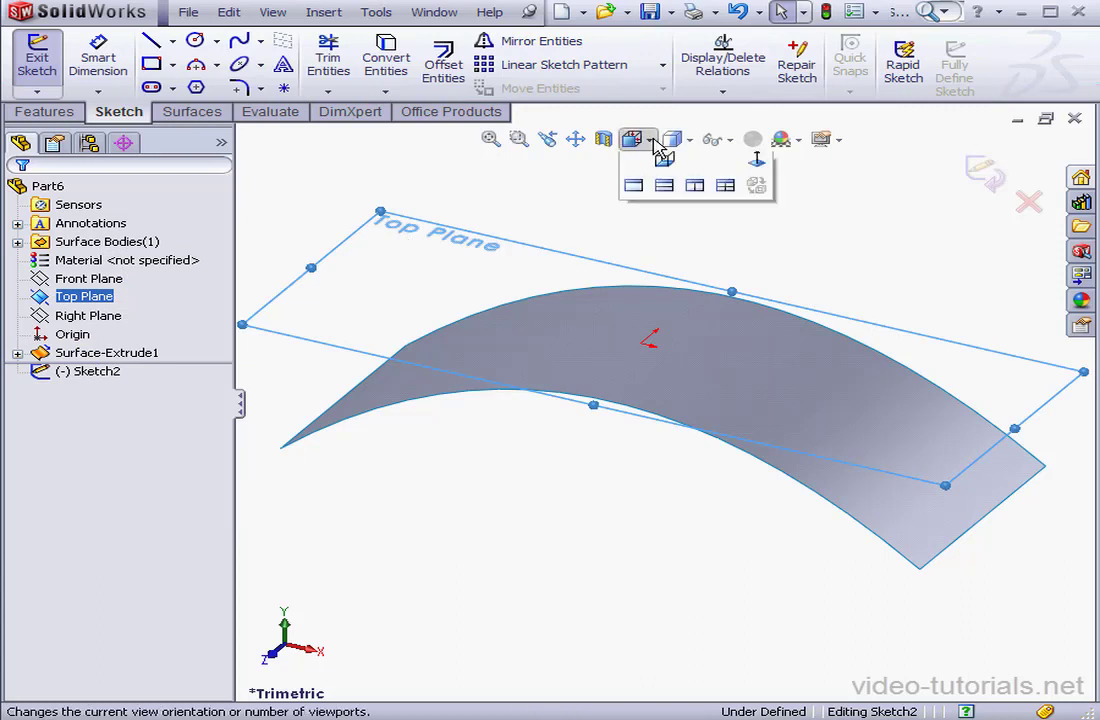
{"action": "left_click", "coordinate": [693, 189]}
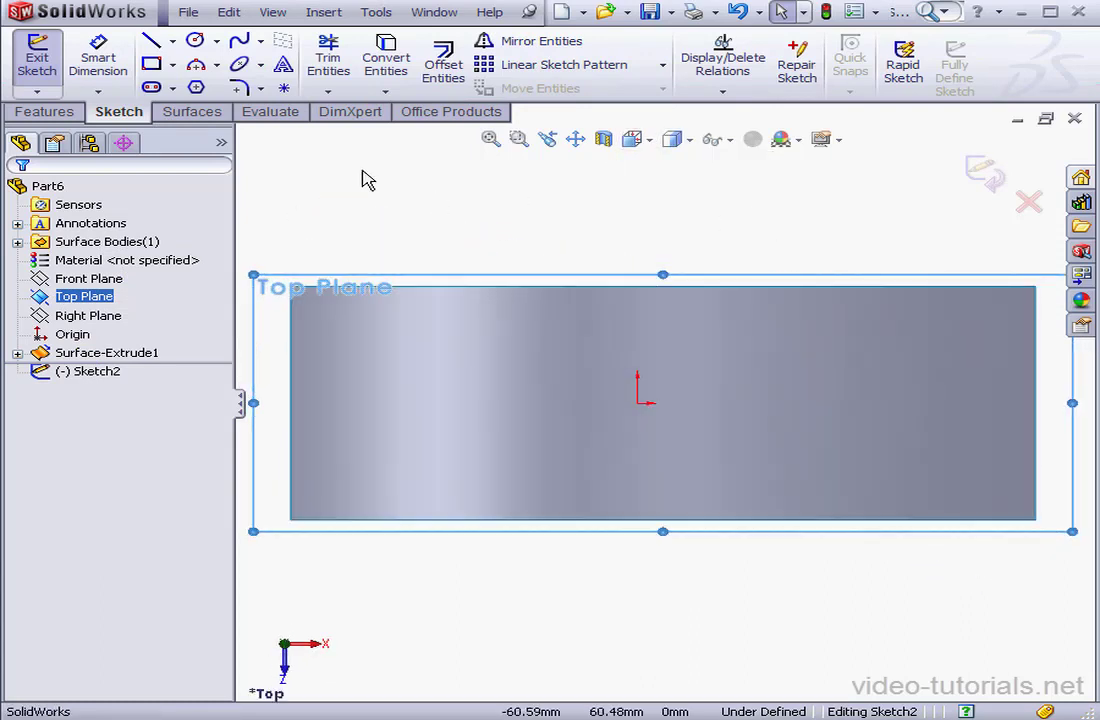
{"action": "left_click", "coordinate": [152, 41]}
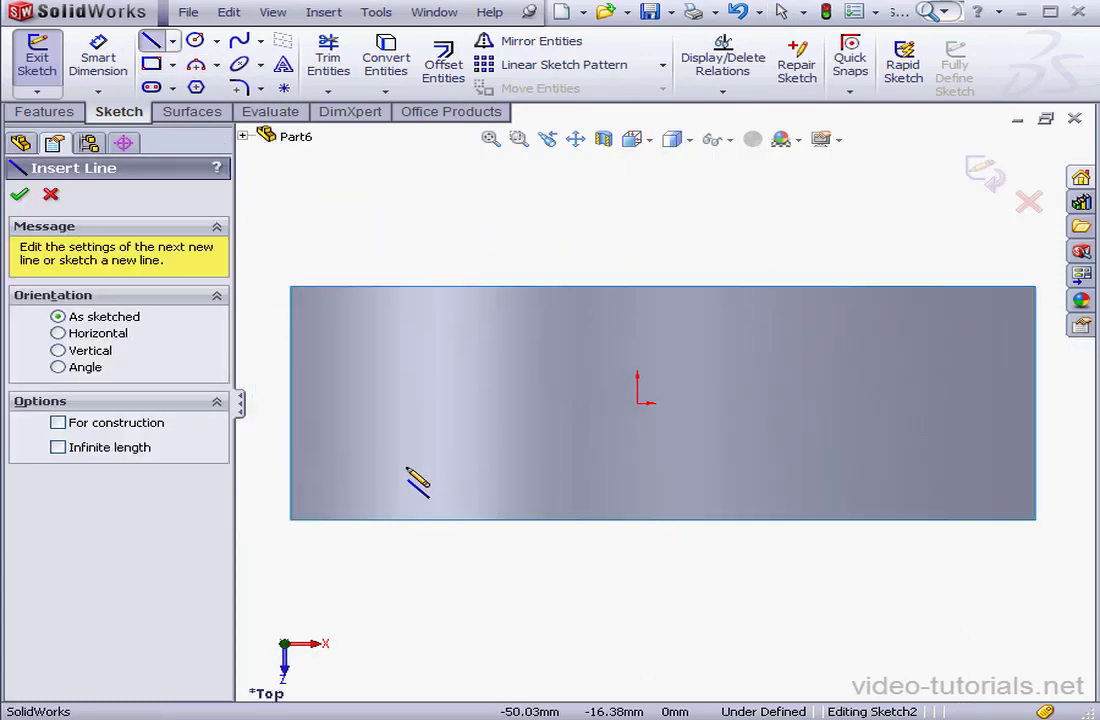
{"action": "left_click", "coordinate": [406, 465]}
{"action": "left_click", "coordinate": [602, 383]}
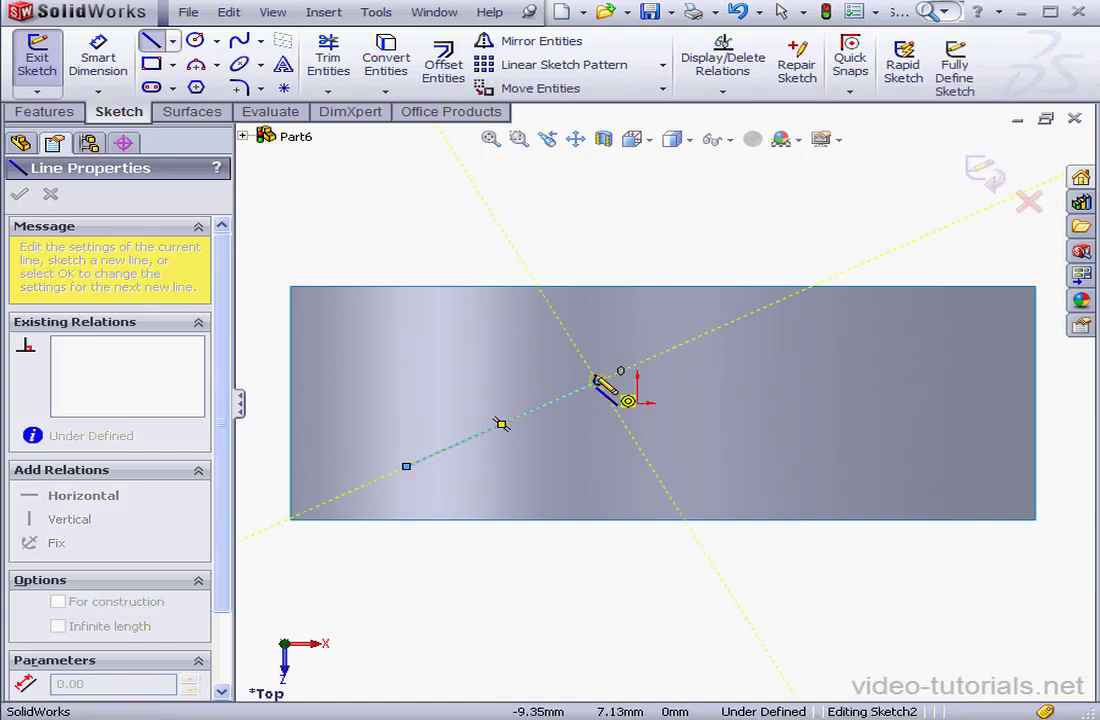
{"action": "left_click", "coordinate": [855, 433]}
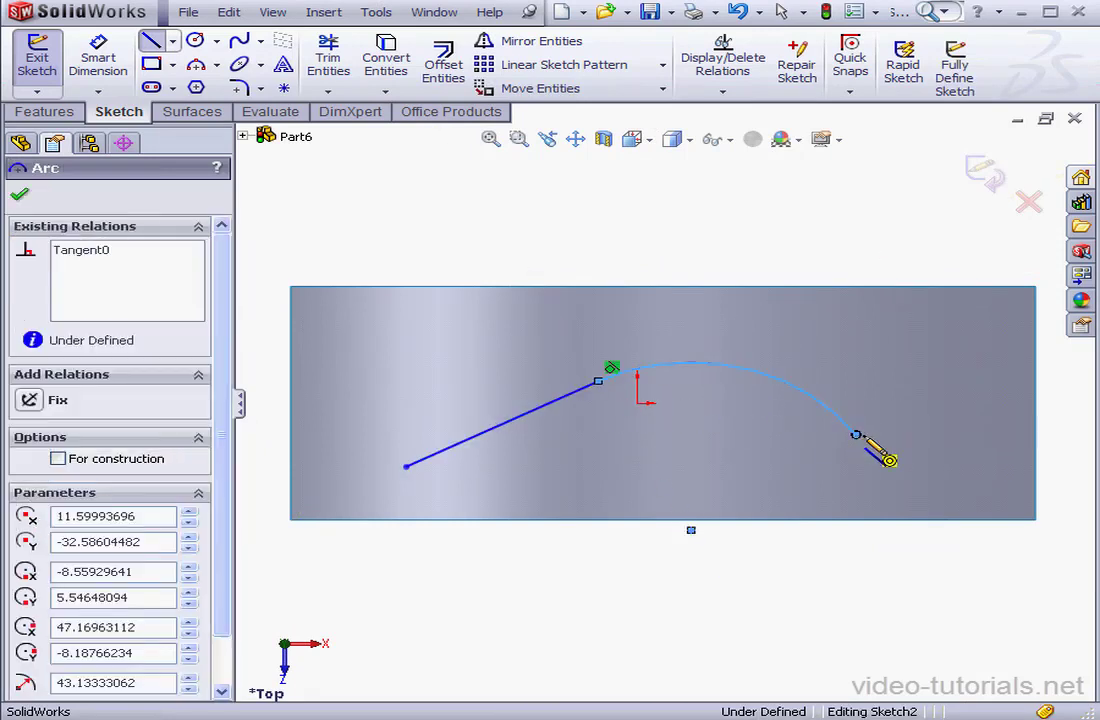
{"action": "right_click", "coordinate": [887, 441]}
{"action": "left_click", "coordinate": [935, 445]}
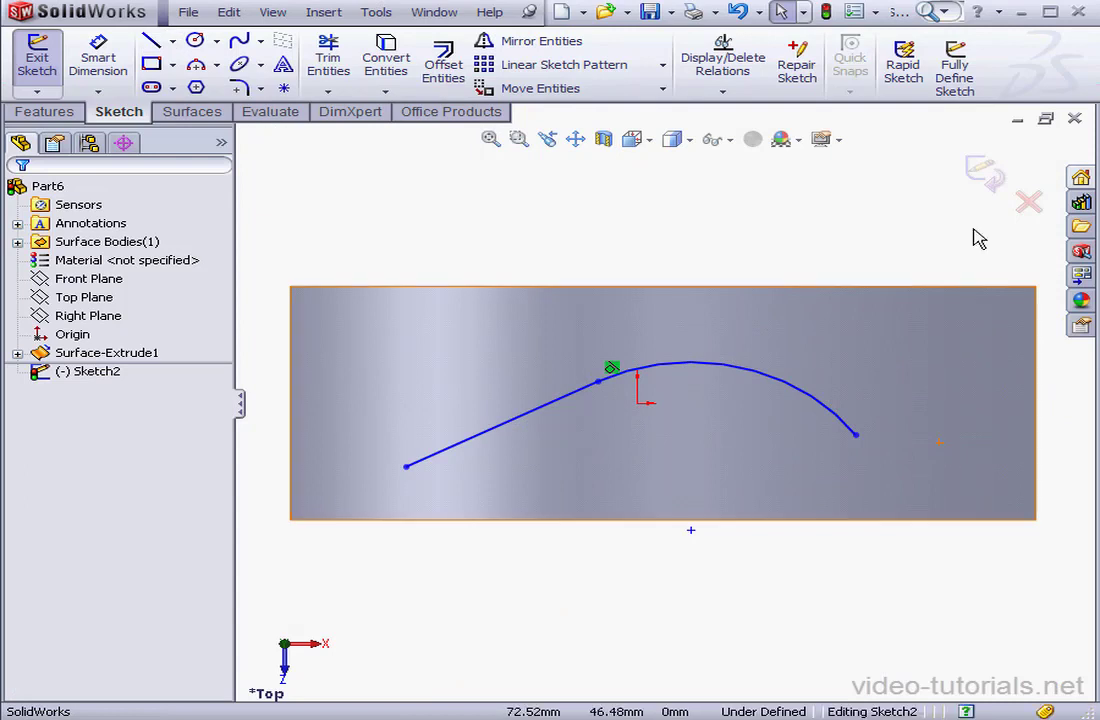
{"action": "left_click", "coordinate": [982, 170]}
Extrude the line-and-arc sketch as a surface 60 mm deep with the Mid Plane end condition.
{"action": "left_click", "coordinate": [650, 140]}
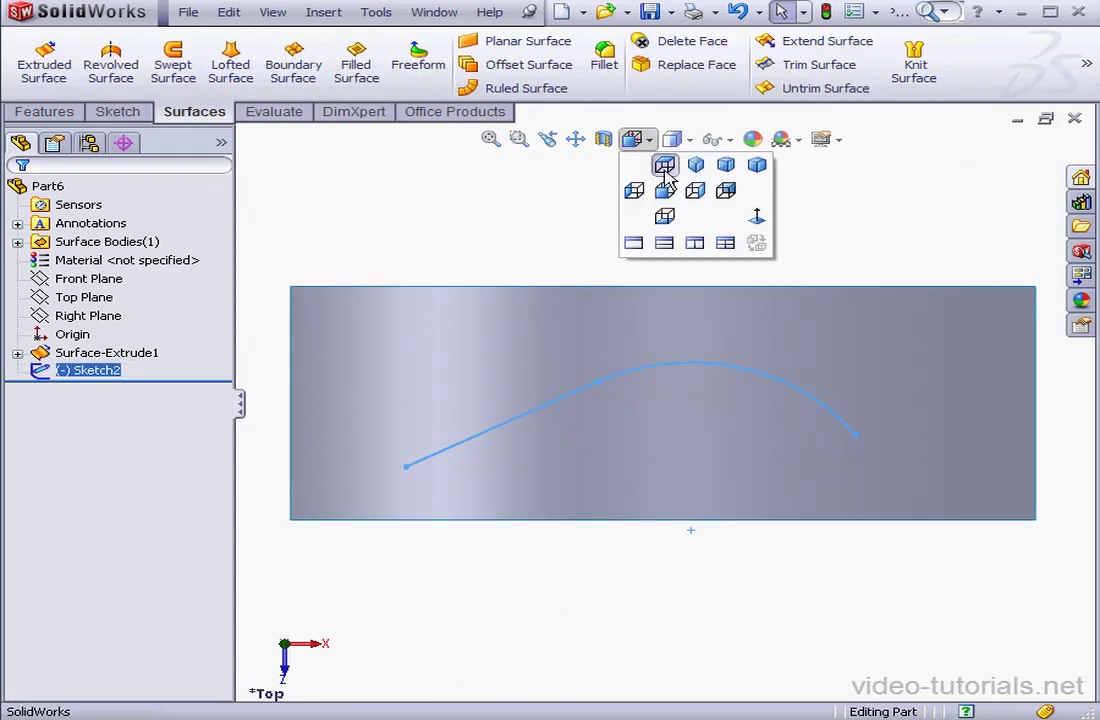
{"action": "left_click", "coordinate": [663, 165]}
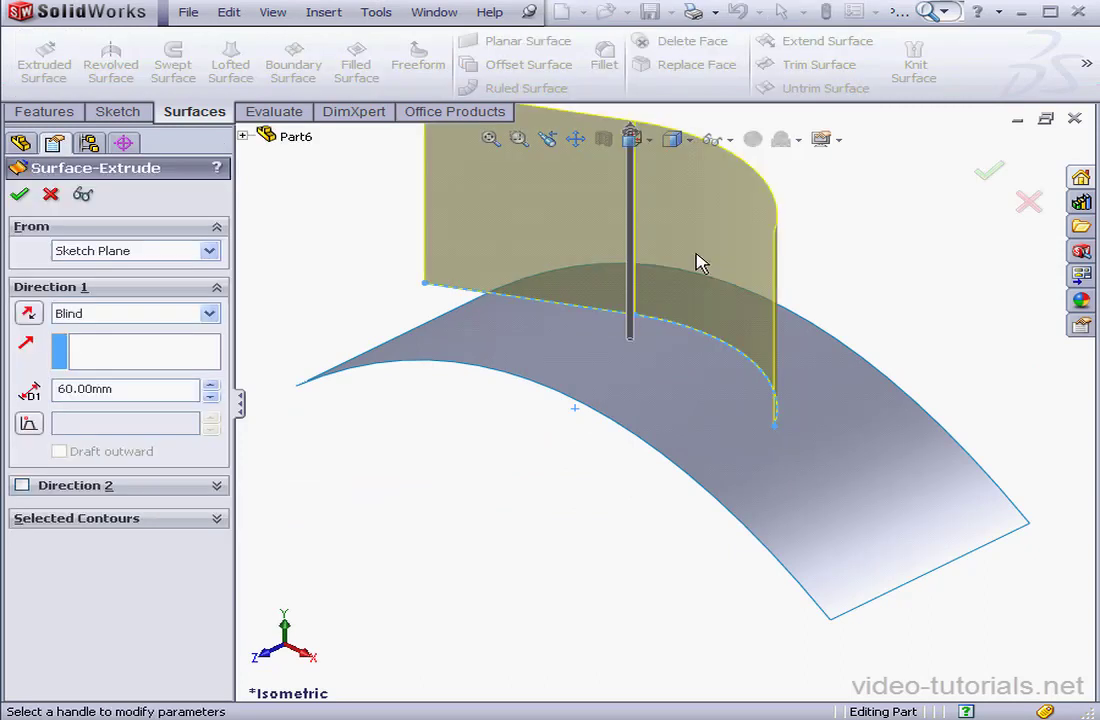
{"action": "left_click", "coordinate": [210, 313]}
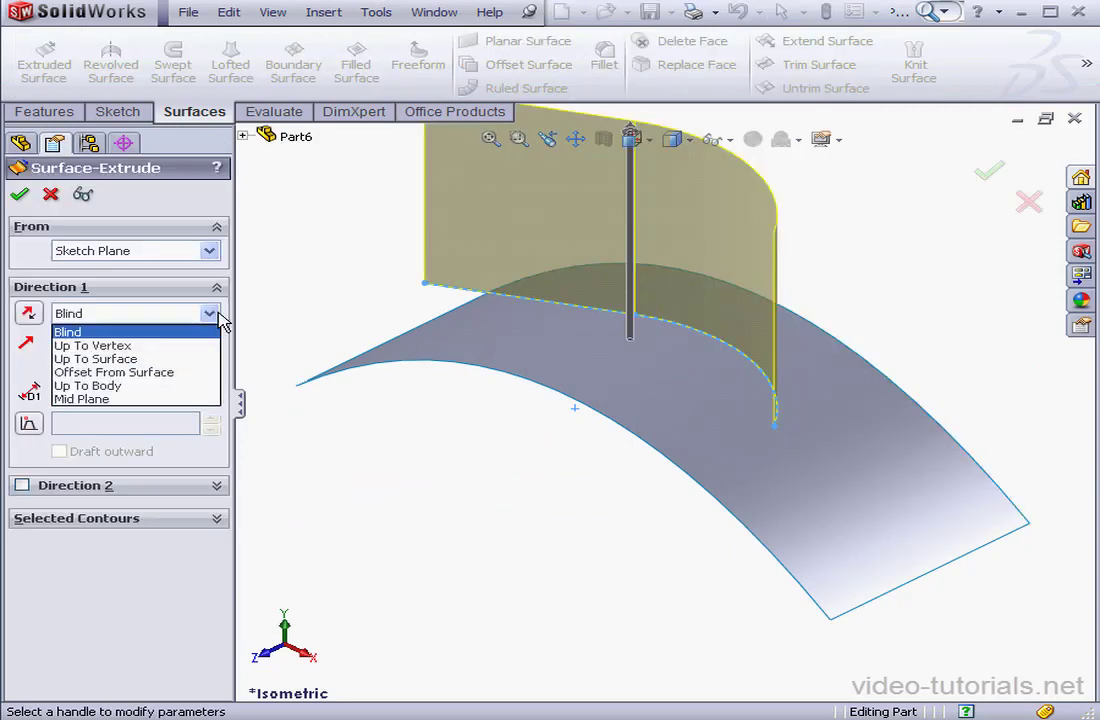
{"action": "left_click", "coordinate": [82, 397]}
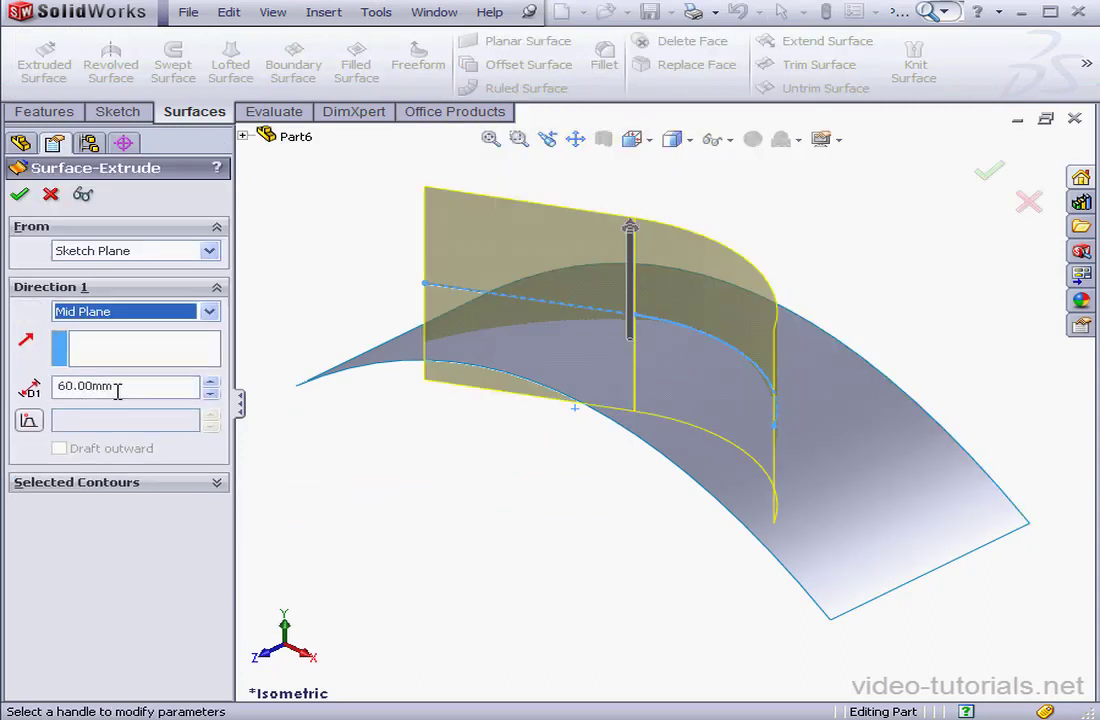
{"action": "left_click", "coordinate": [20, 193]}
Trim the arched surface with Surface-Extrude2 using Standard type, Split all and Natural, keeping only the piece enclosed between the curve and its ends.
{"action": "middle_click_drag", "start_coordinate": [651, 408], "coordinate": [757, 478]}
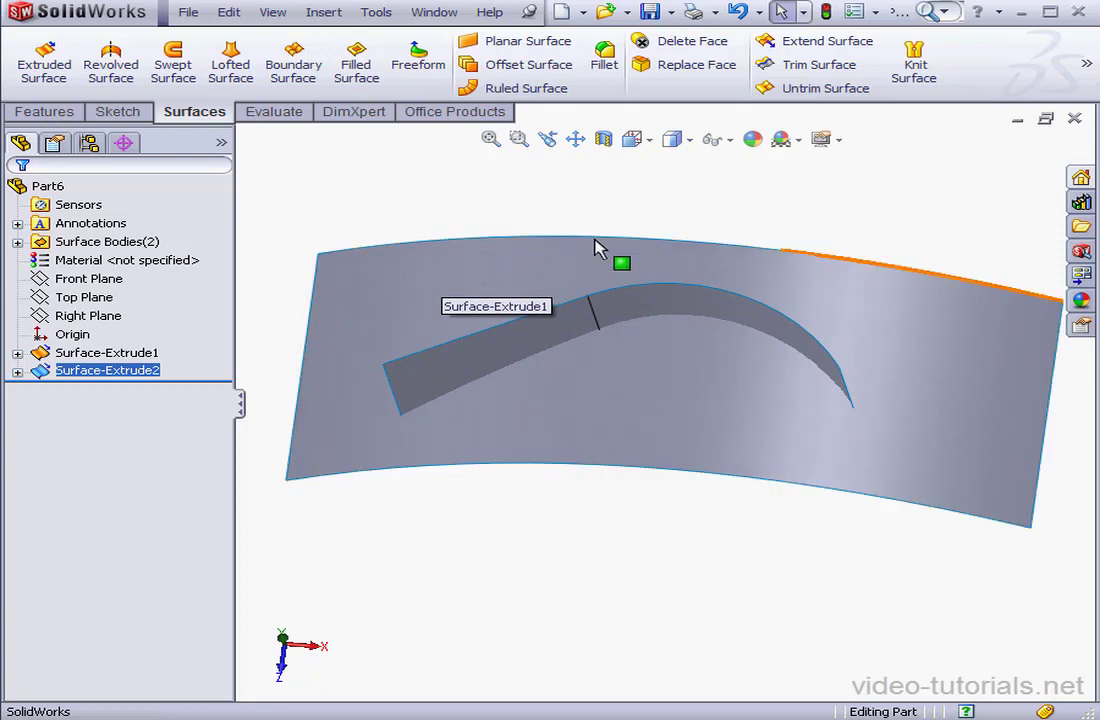
{"action": "left_click", "coordinate": [798, 72]}
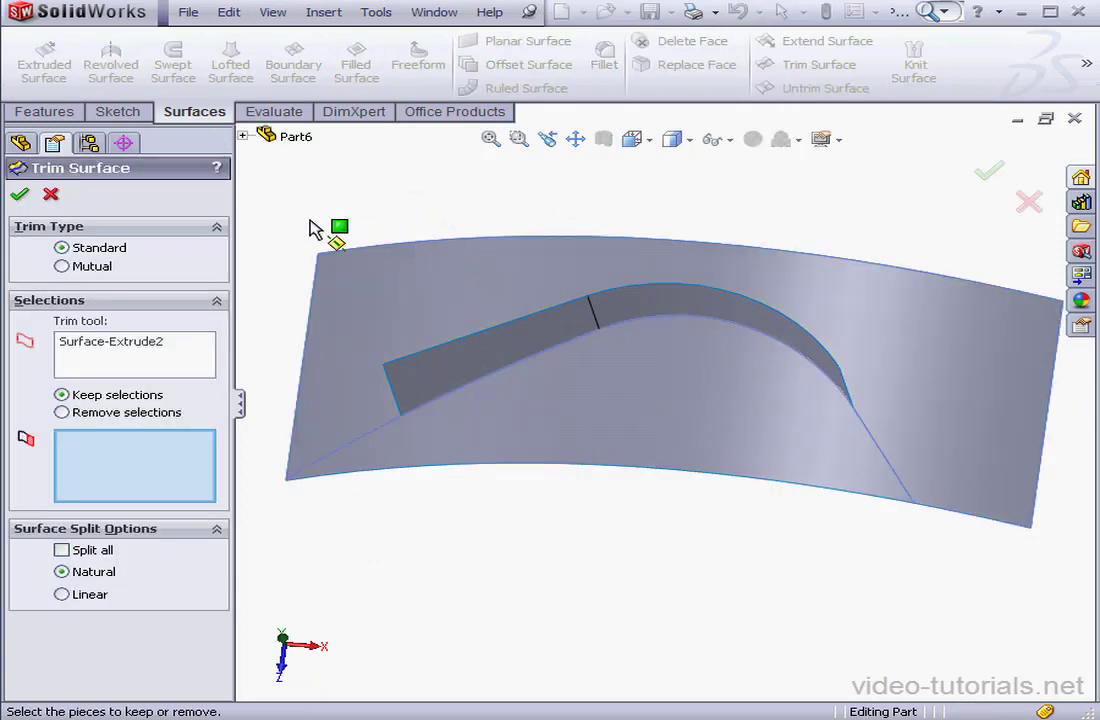
{"action": "left_click", "coordinate": [244, 137]}
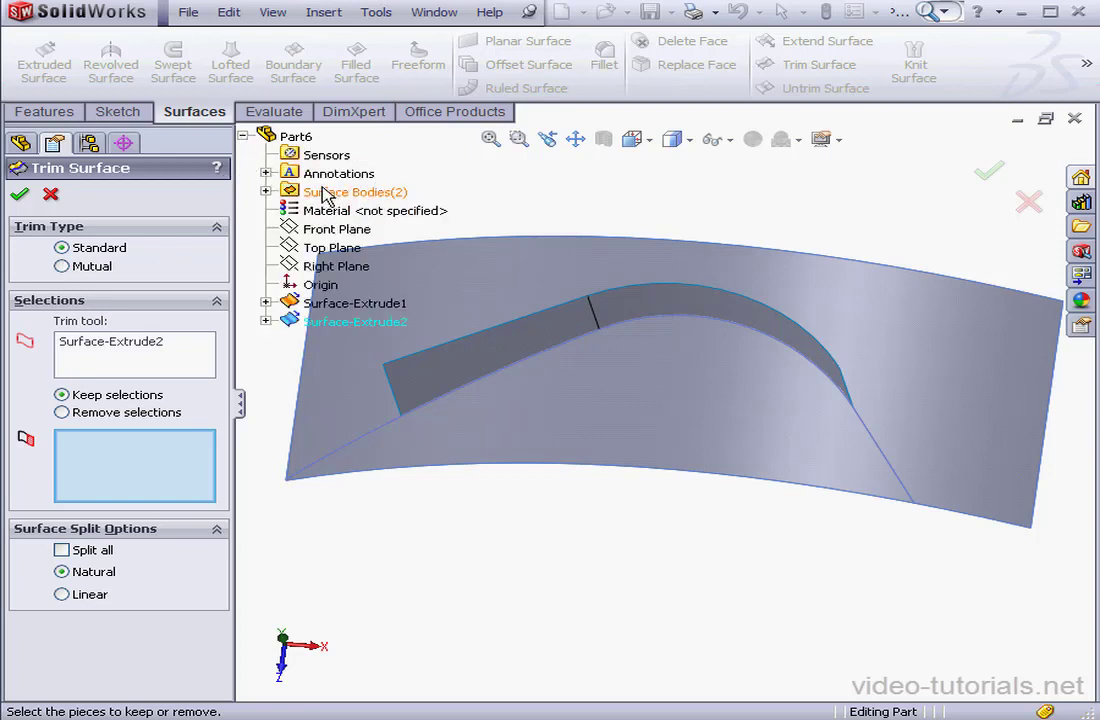
{"action": "left_click", "coordinate": [244, 136]}
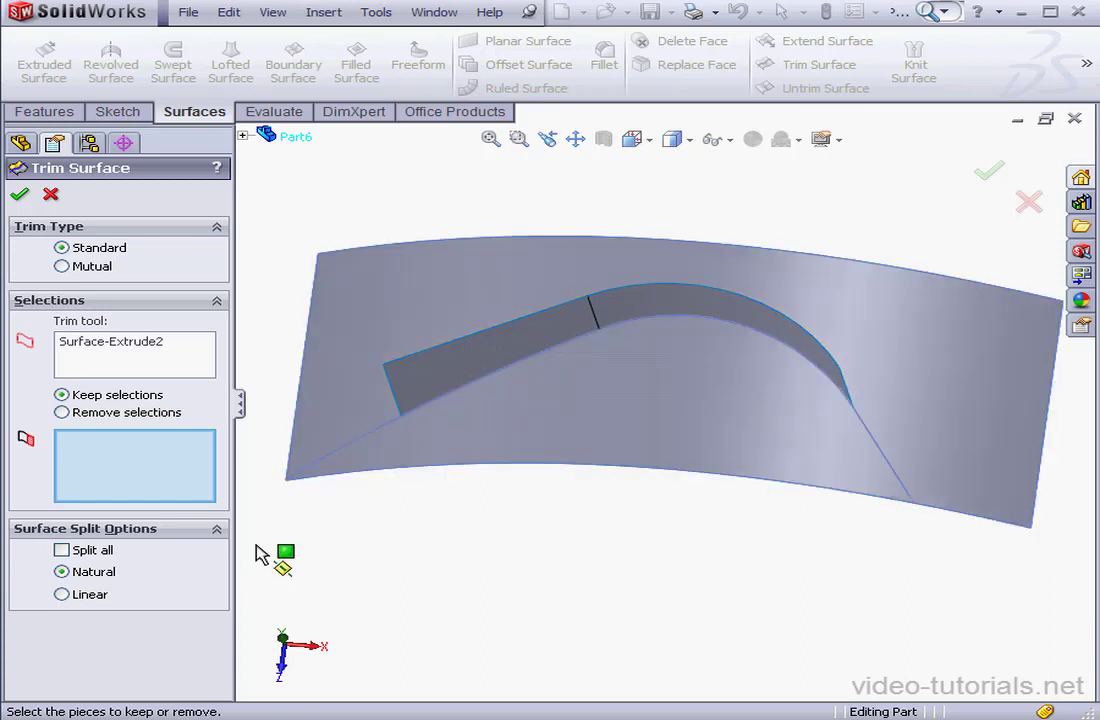
{"action": "left_click", "coordinate": [62, 594]}
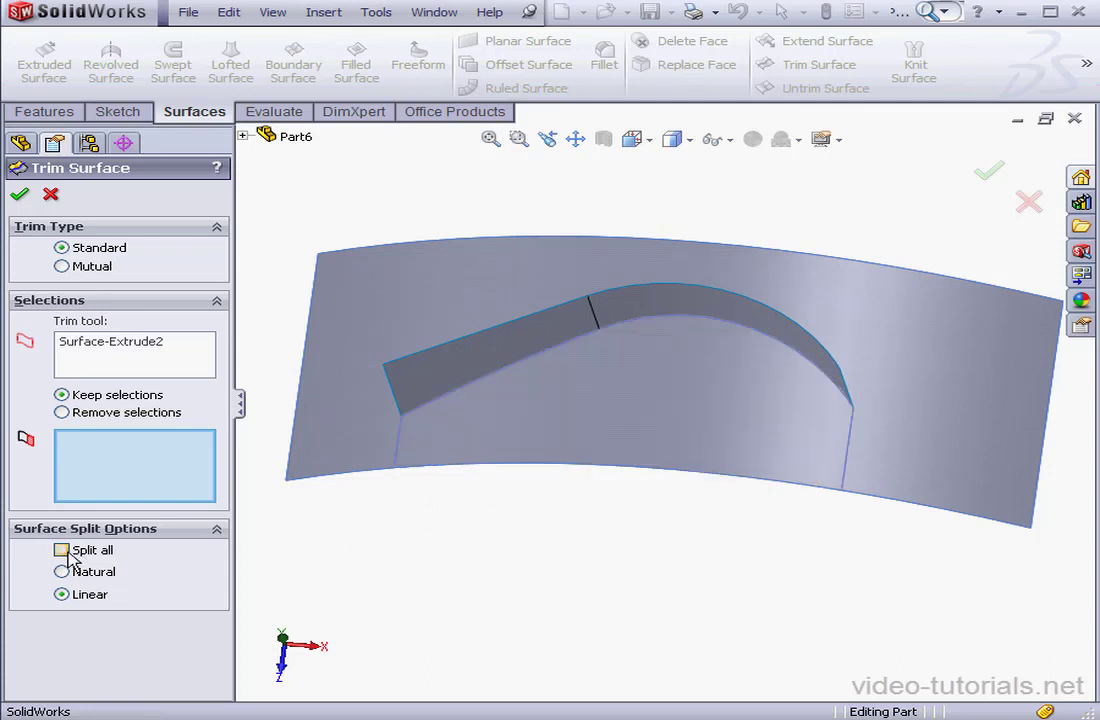
{"action": "left_click", "coordinate": [62, 551]}
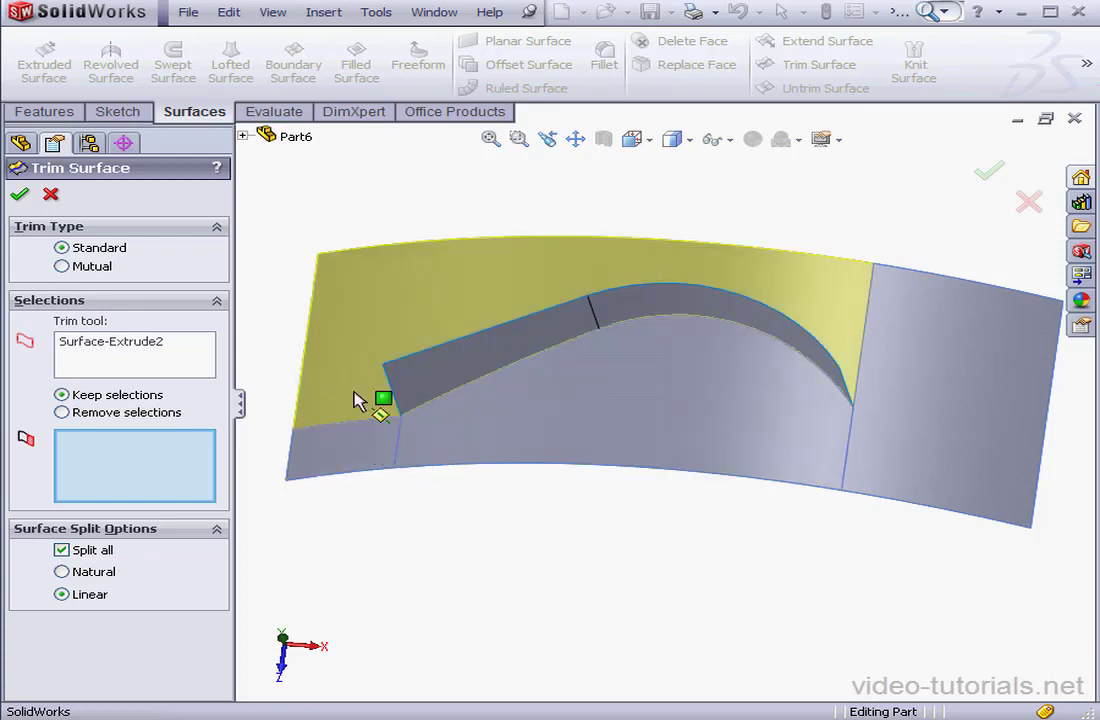
{"action": "left_click", "coordinate": [66, 573]}
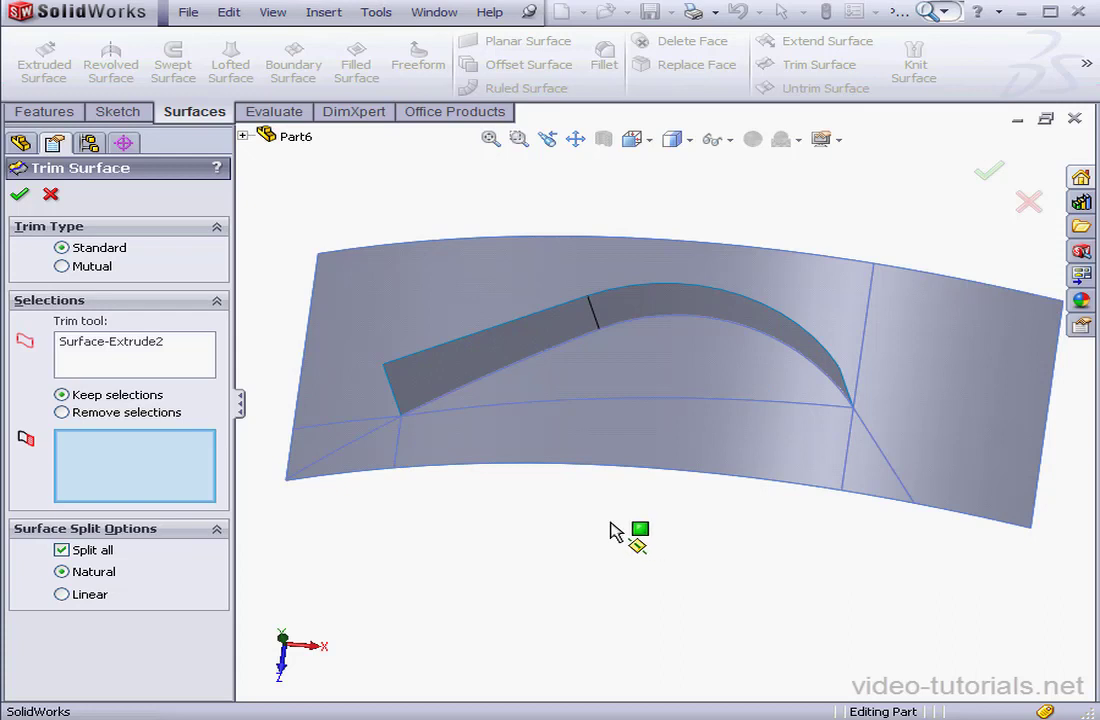
{"action": "left_click", "coordinate": [655, 382]}
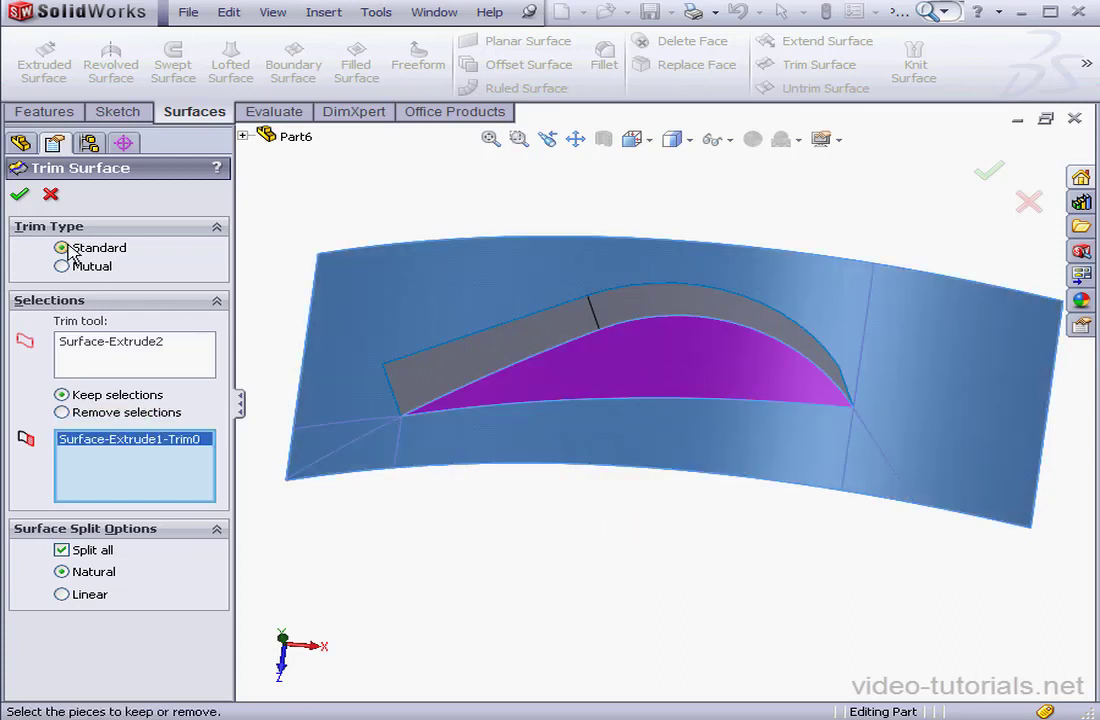
{"action": "left_click", "coordinate": [20, 196]}
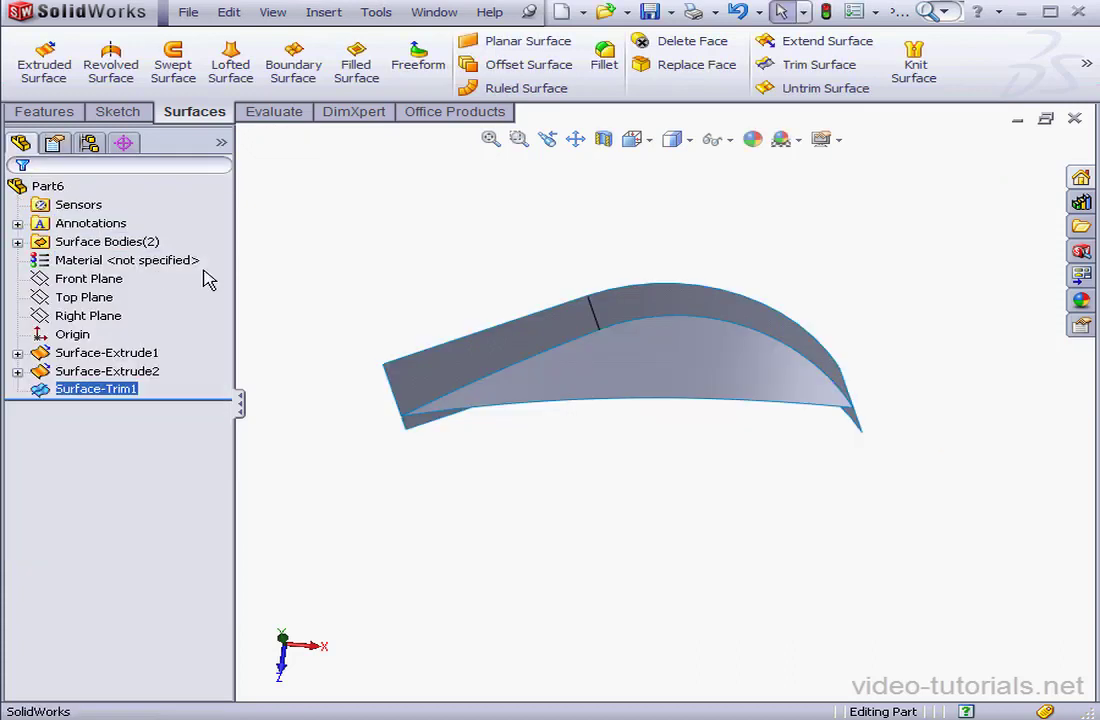
Inspect the surface bodies left by the standard trim, and undo that trim.
{"action": "middle_click_drag", "start_coordinate": [530, 351], "coordinate": [640, 425]}
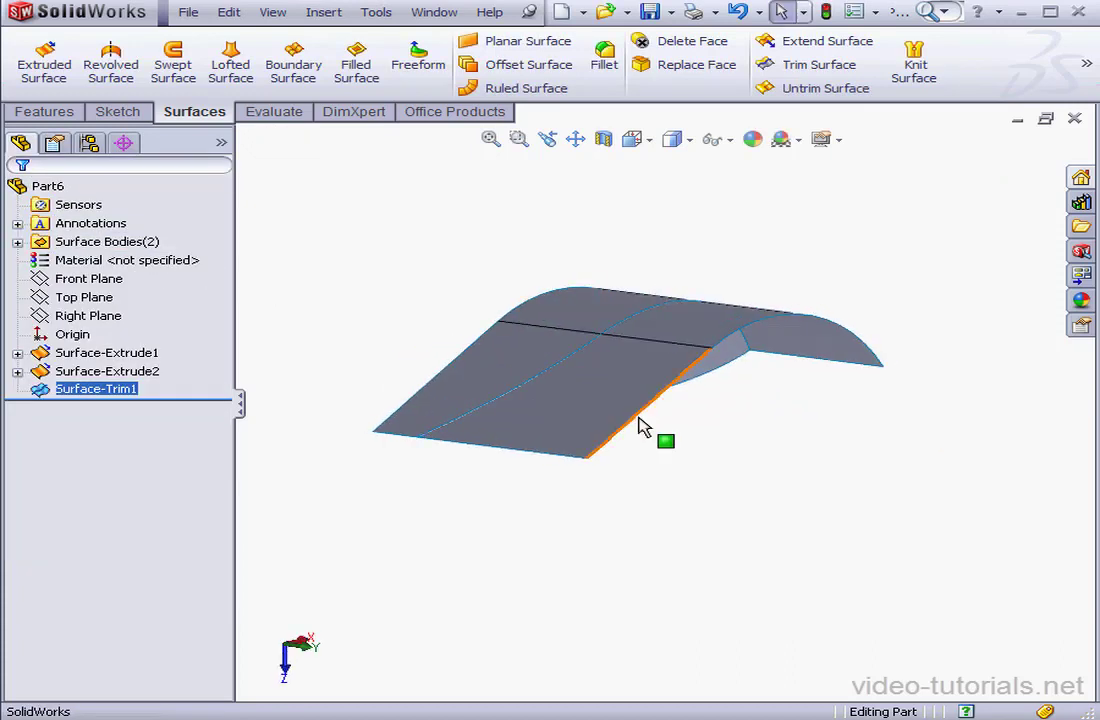
{"action": "left_click", "coordinate": [17, 242]}
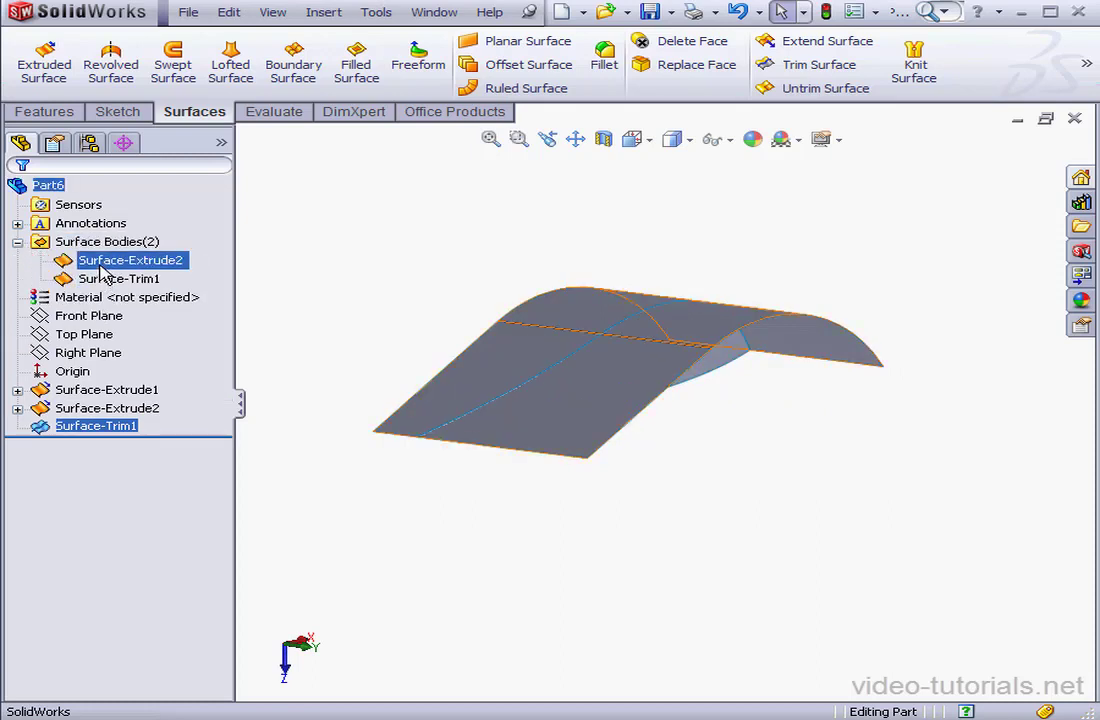
{"action": "left_click", "coordinate": [739, 16]}
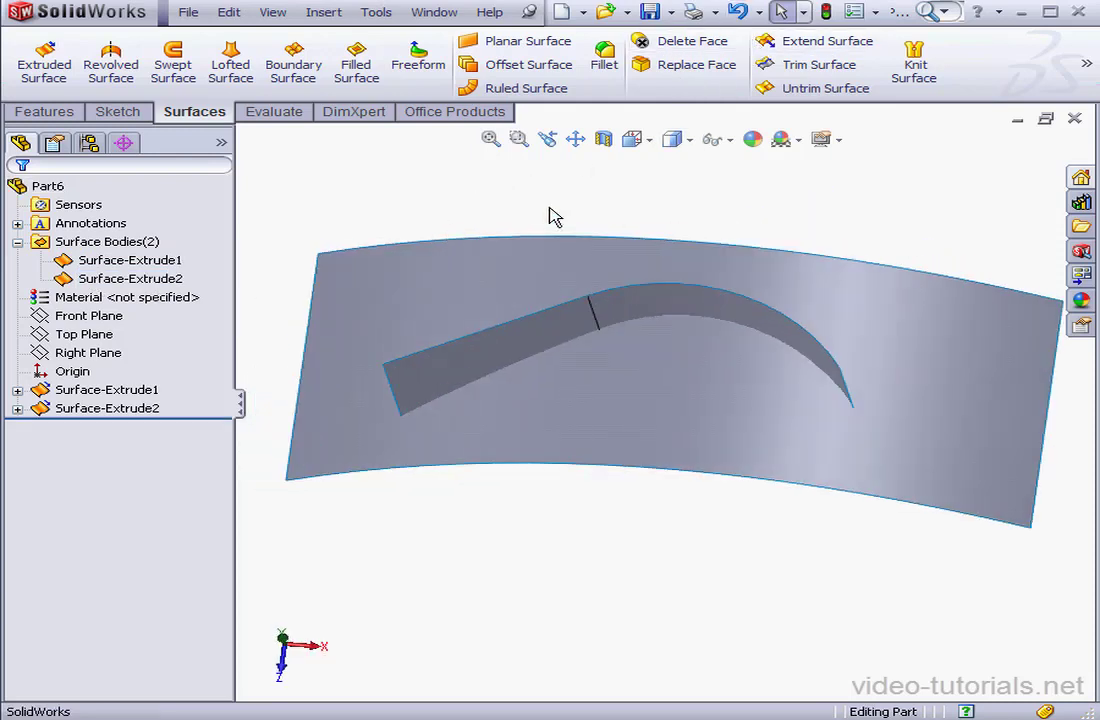
Set up a Mutual surface trim between Surface-Extrude2 and Surface-Extrude1 with Keep selections, Split all and Natural options.
{"action": "left_click", "coordinate": [806, 68]}
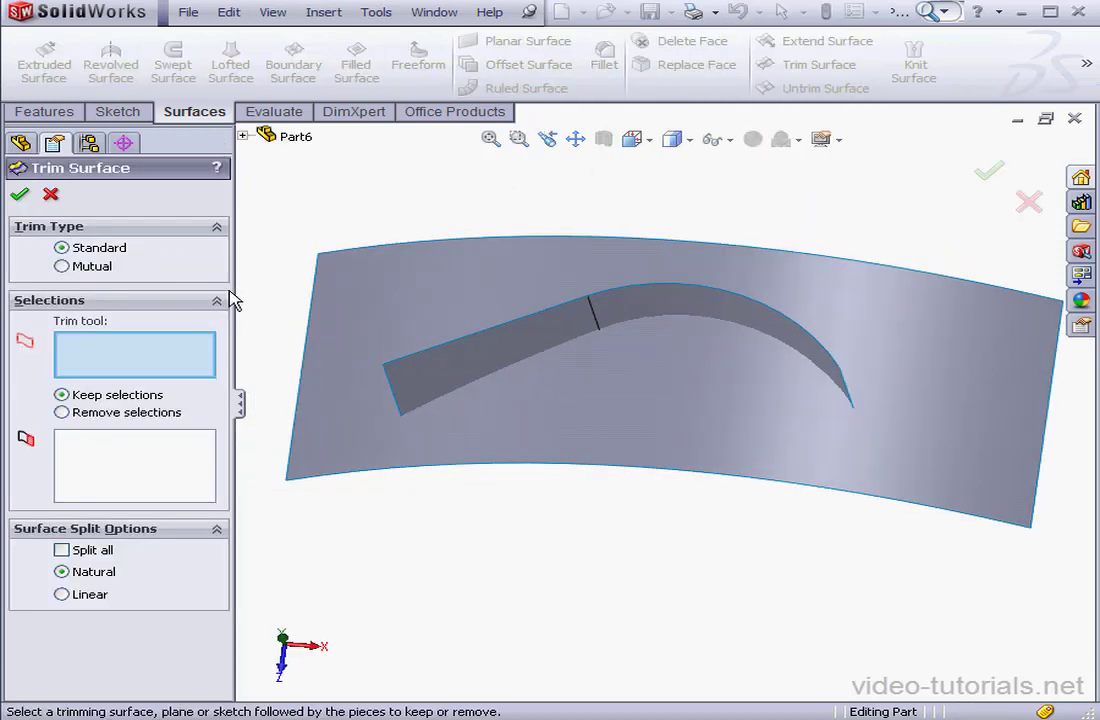
{"action": "left_click", "coordinate": [62, 267]}
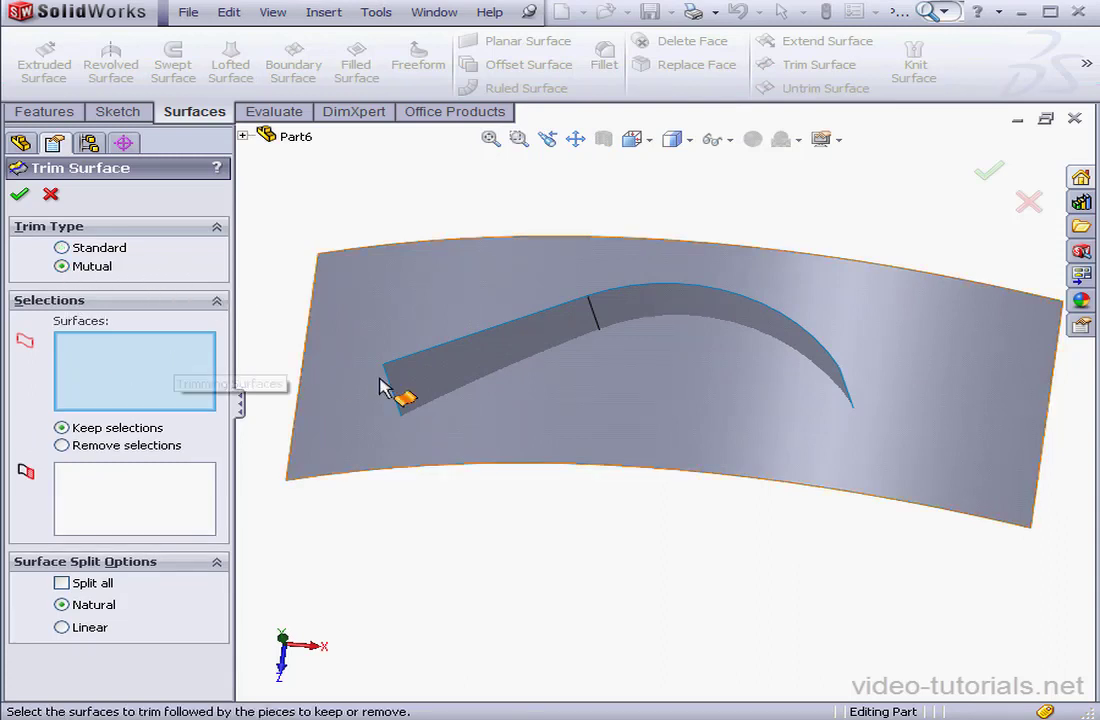
{"action": "left_click", "coordinate": [428, 373]}
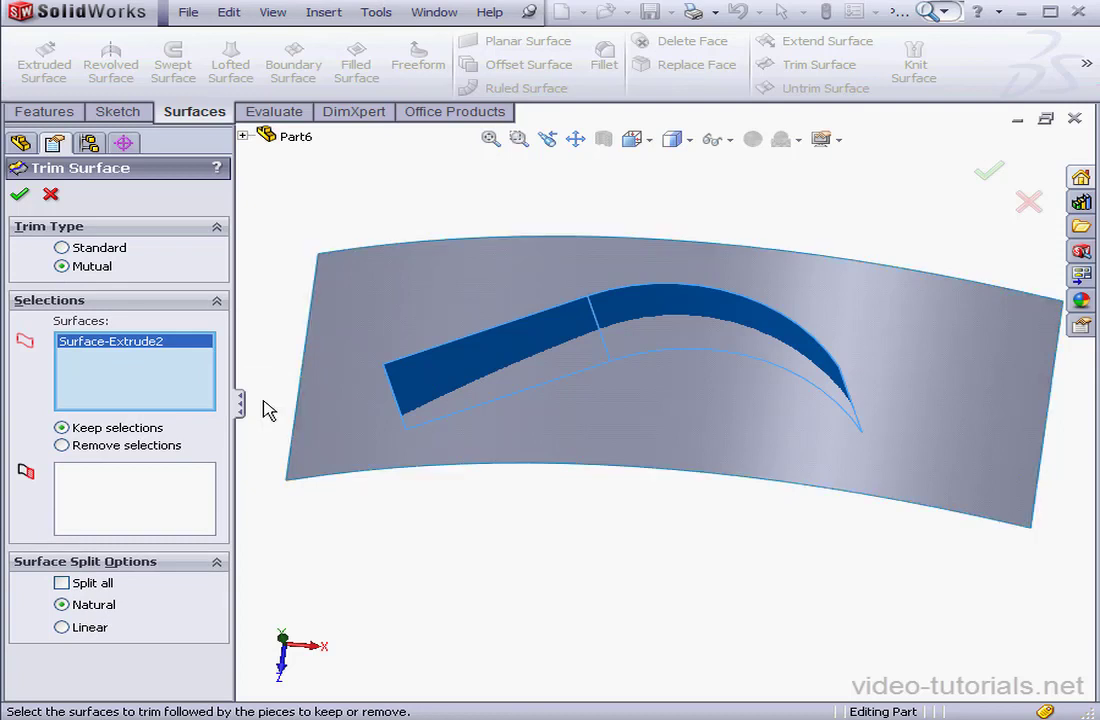
{"action": "left_click", "coordinate": [368, 312]}
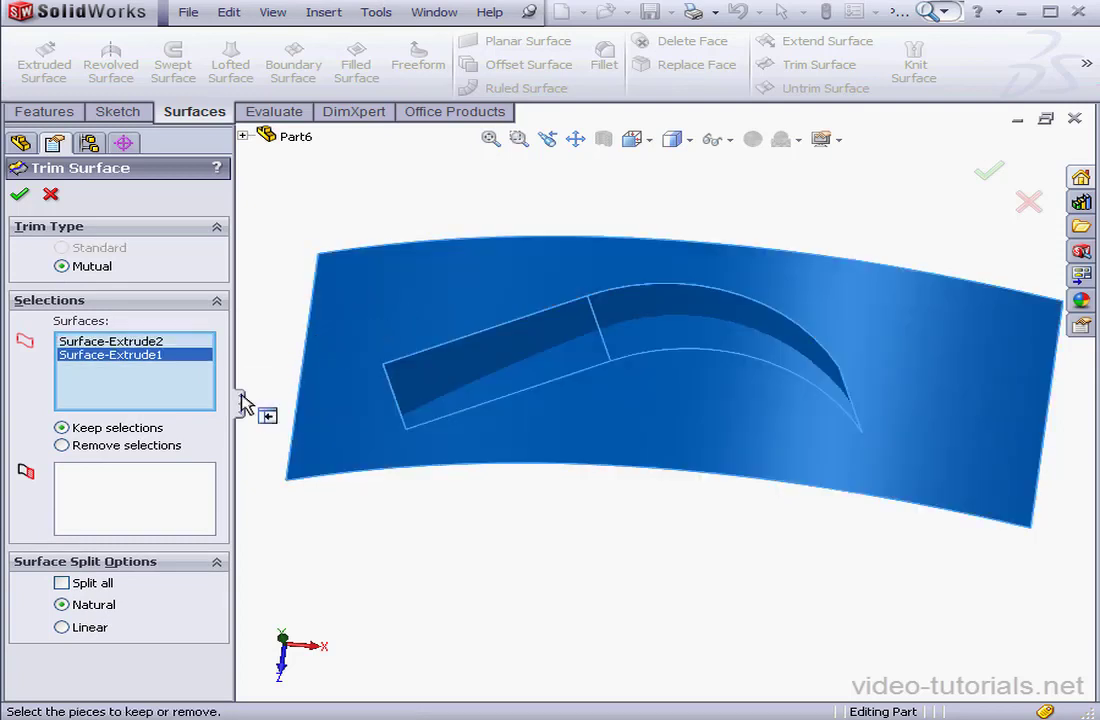
{"action": "left_click", "coordinate": [184, 491]}
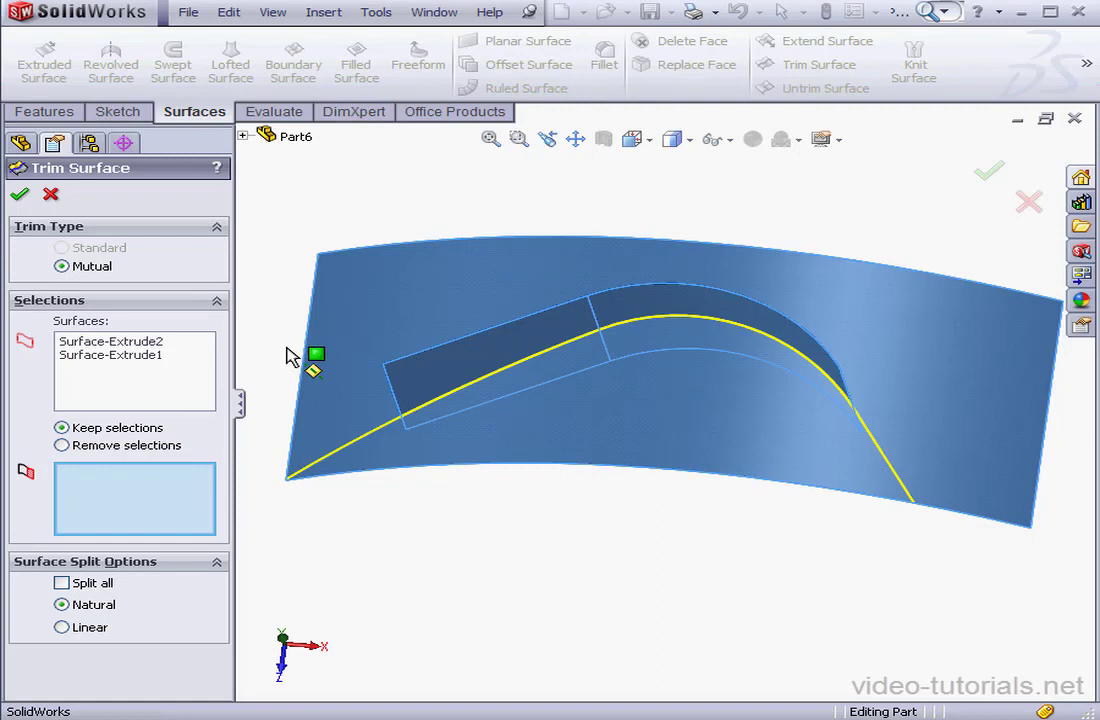
{"action": "left_click", "coordinate": [61, 583]}
Keep the part of Surface-Extrude2 above the arch and the enclosed piece of Surface-Extrude1, and complete the mutual trim.
{"action": "middle_click_drag", "start_coordinate": [303, 418], "coordinate": [444, 479]}
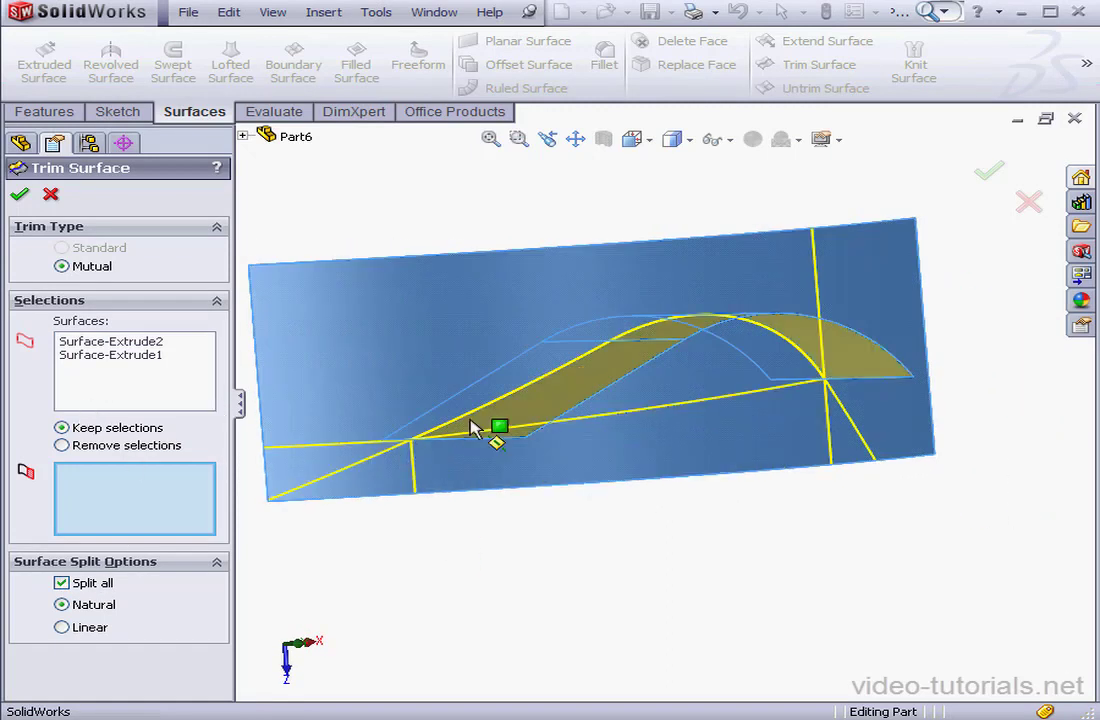
{"action": "left_click", "coordinate": [520, 411]}
{"action": "left_click", "coordinate": [615, 407]}
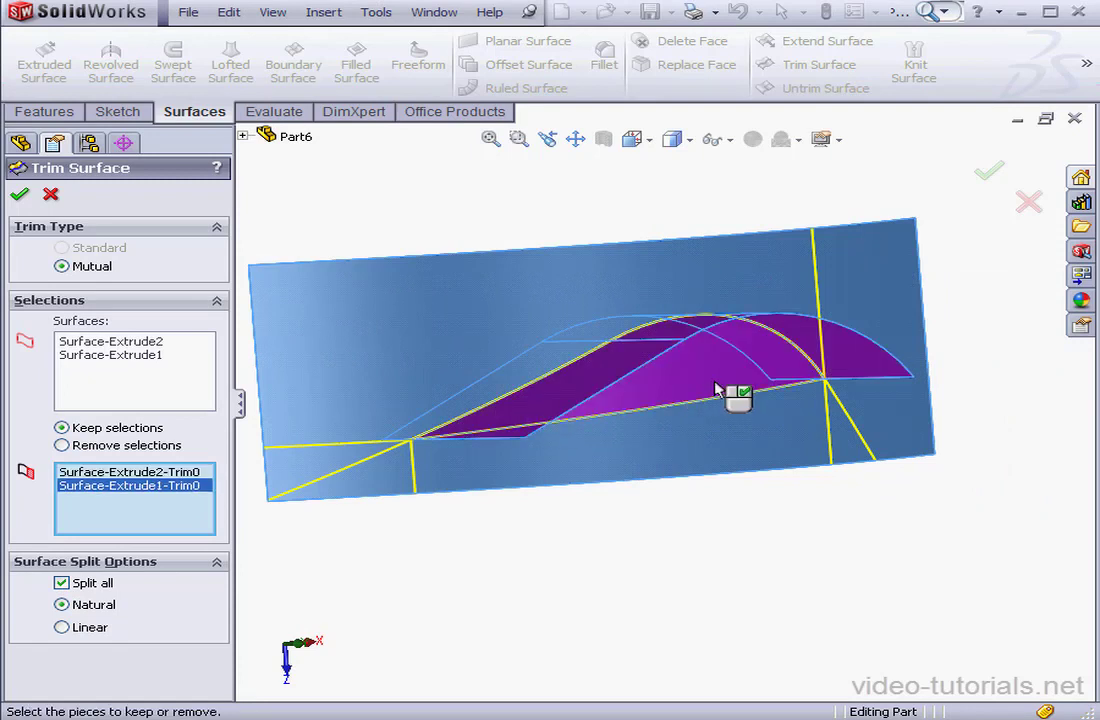
{"action": "left_click", "coordinate": [19, 194]}
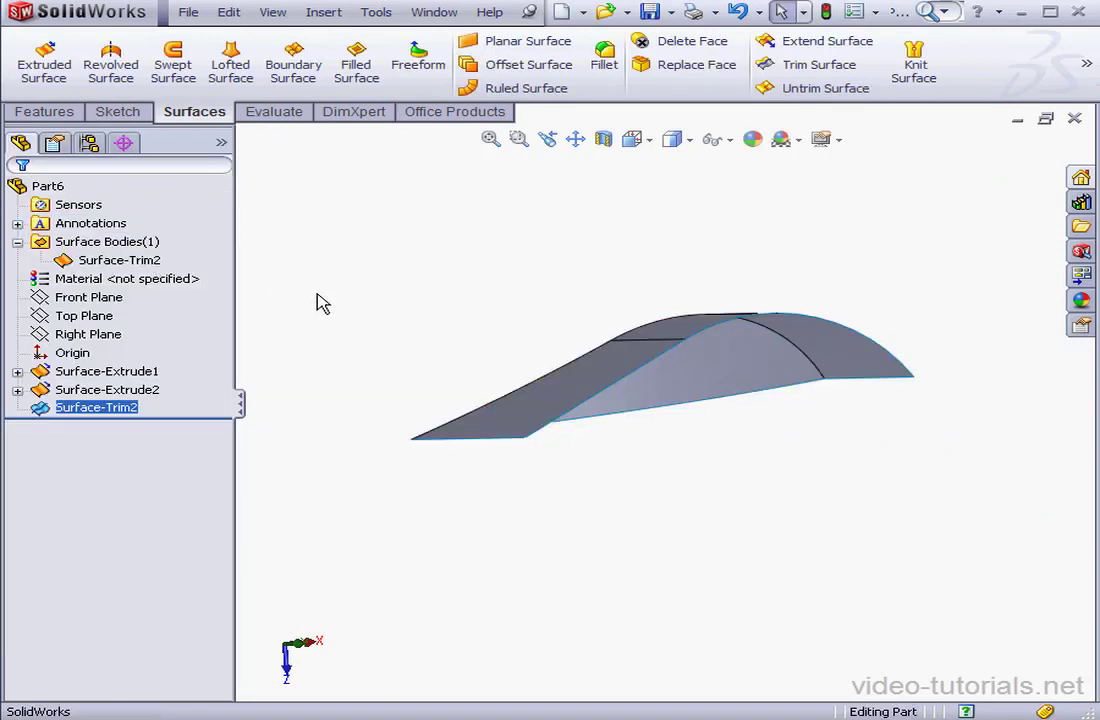
{"action": "middle_click_drag", "start_coordinate": [695, 358], "coordinate": [680, 383]}
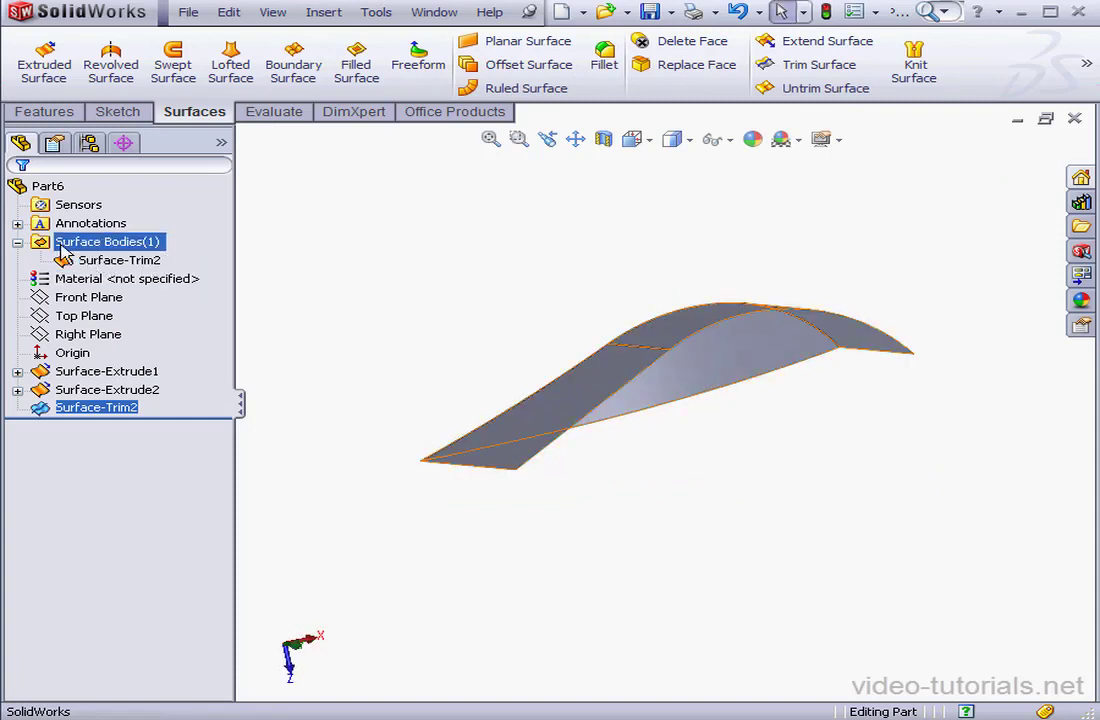